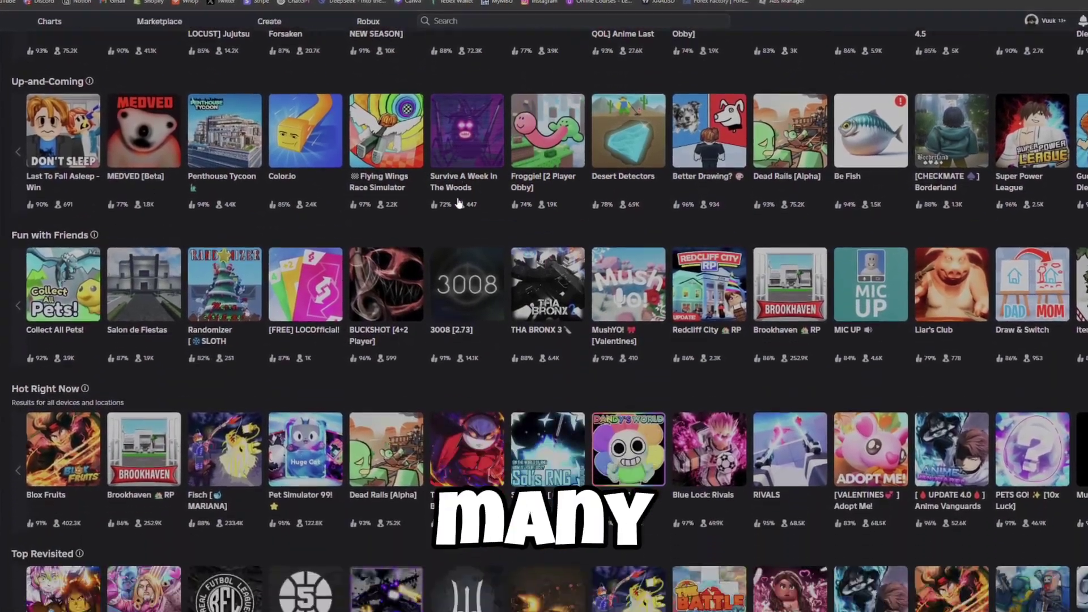
# Step: Move the family home model further right and closer on the baseplate
pyautogui.scroll(-6, 459, 203)
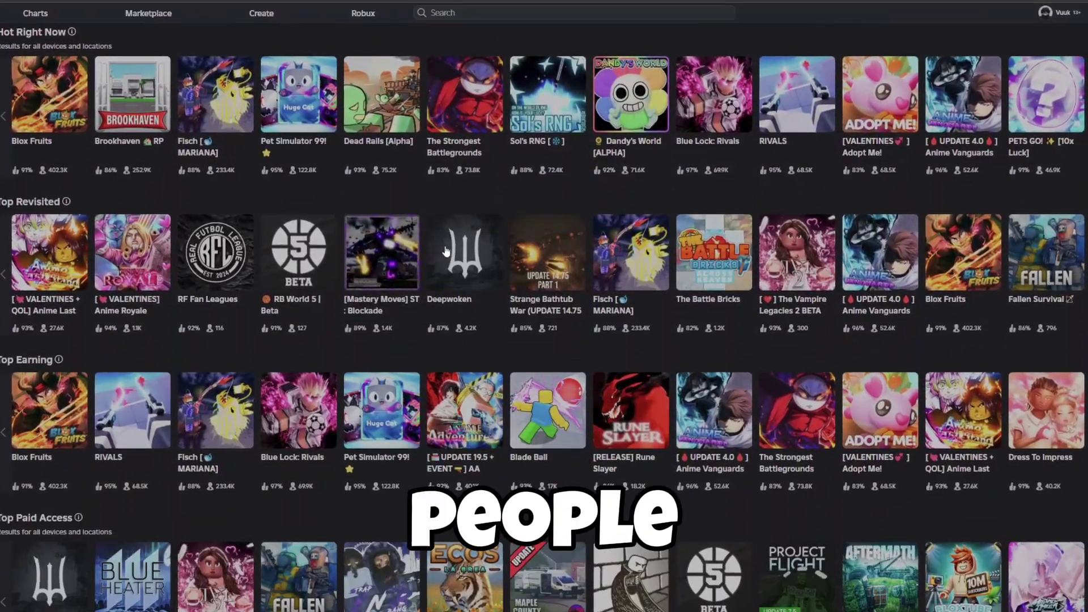
pyautogui.scroll(-6, 446, 252)
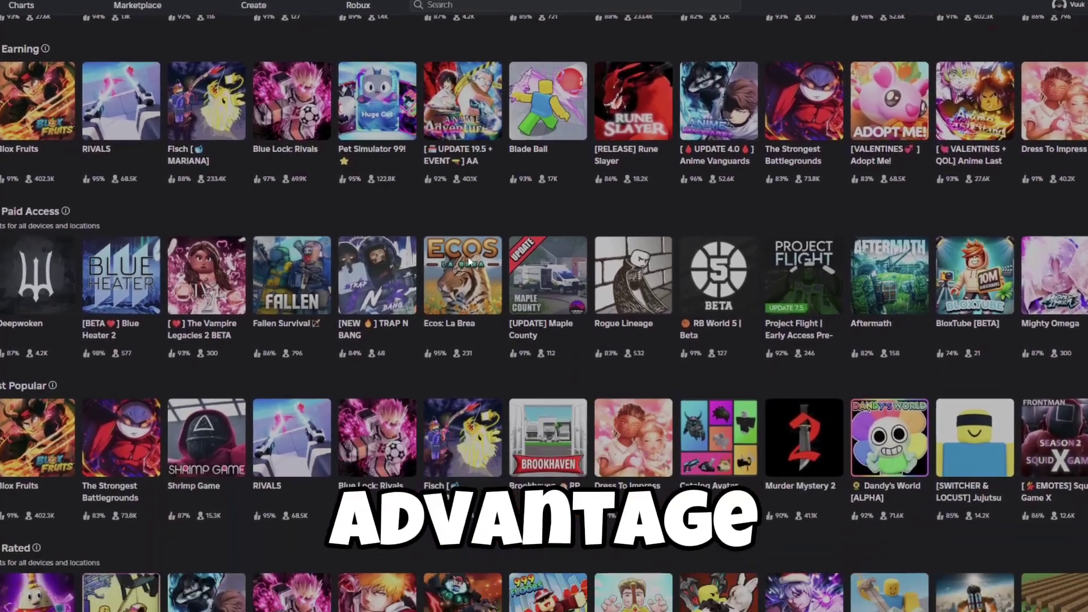
pyautogui.scroll(-7, 468, 261)
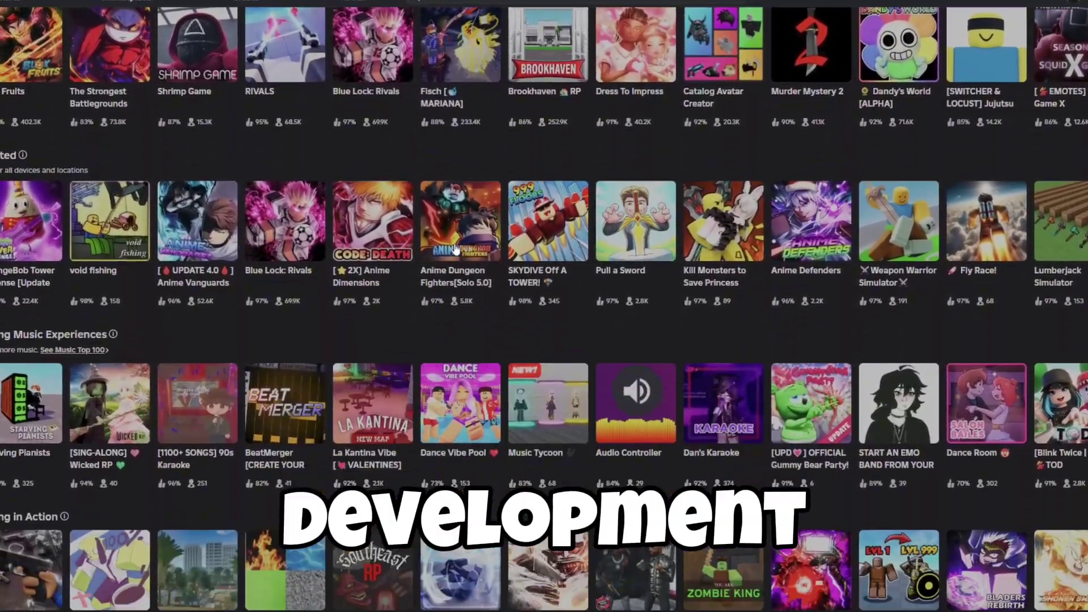
pyautogui.scroll(-7, 456, 249)
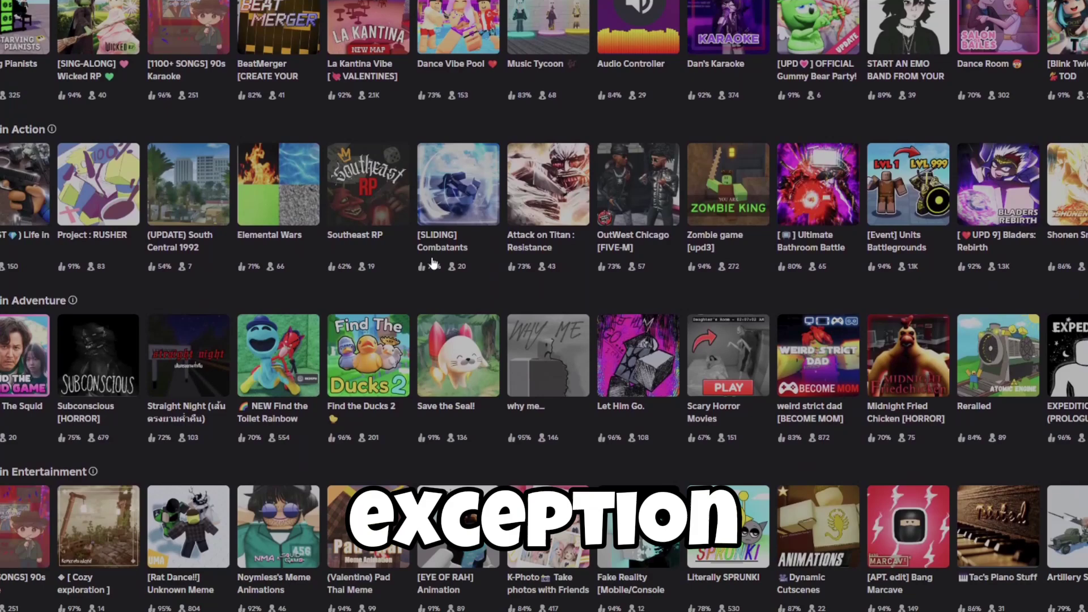
pyautogui.scroll(-5, 432, 263)
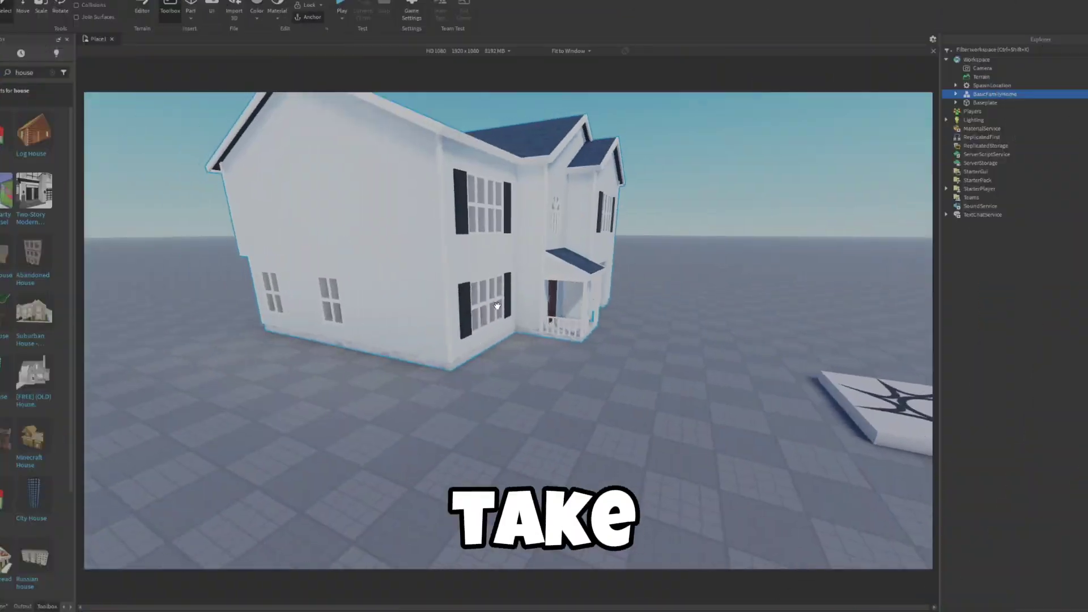
pyautogui.moveTo(386, 334); pyautogui.dragTo(512, 329, button='right')
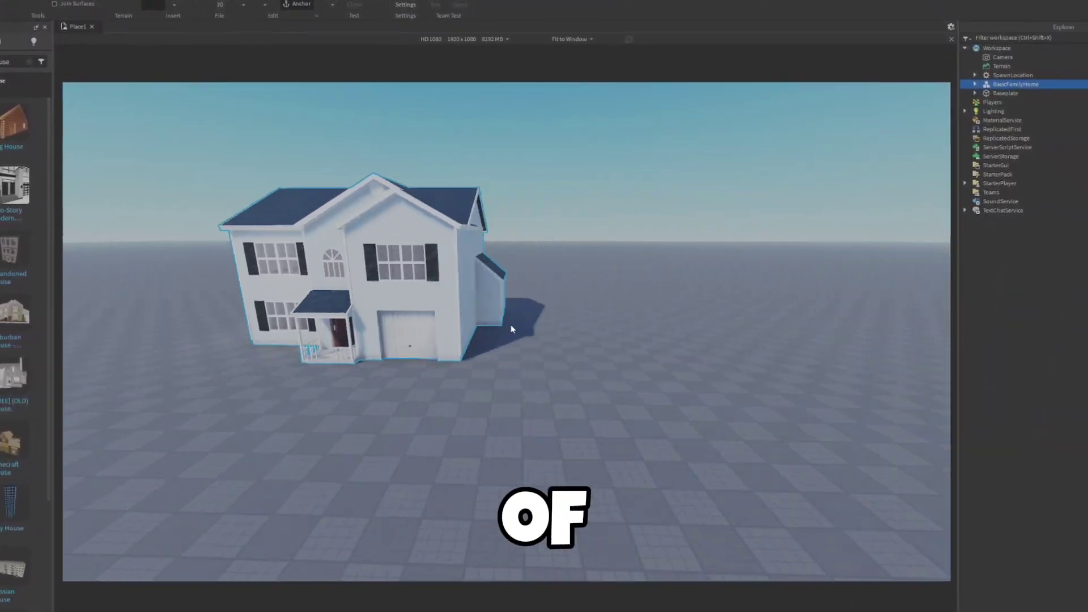
pyautogui.moveTo(403, 306); pyautogui.dragTo(484, 352)
pyautogui.moveTo(483, 351); pyautogui.dragTo(453, 329, button='right')
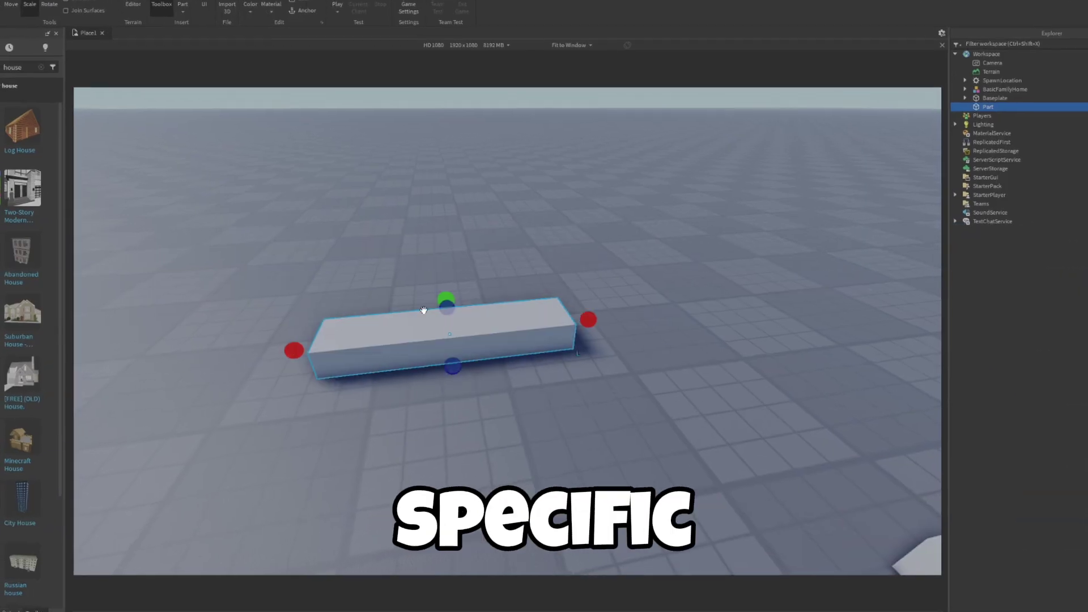
# Step: Stretch the new part taller, wider and deeper into a big block about 17 studs wide
pyautogui.moveTo(445, 302); pyautogui.dragTo(500, 204)
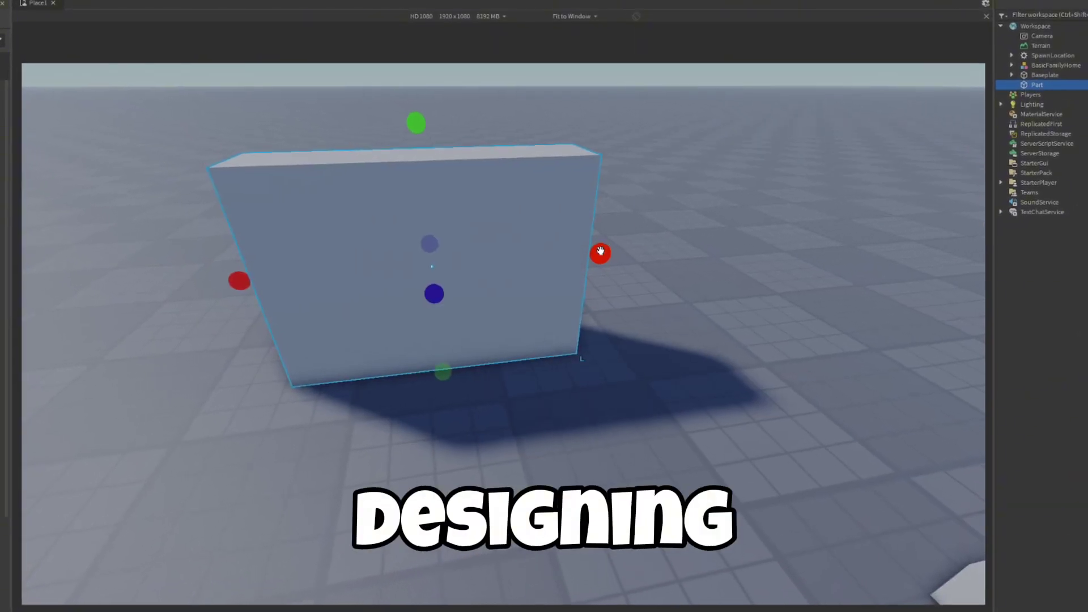
pyautogui.moveTo(600, 251); pyautogui.dragTo(733, 242)
pyautogui.moveTo(519, 309); pyautogui.dragTo(579, 368)
pyautogui.moveTo(601, 295); pyautogui.dragTo(653, 359)
pyautogui.moveTo(657, 371); pyautogui.dragTo(660, 374, button='right')
pyautogui.moveTo(446, 233); pyautogui.dragTo(438, 169)
pyautogui.moveTo(437, 168); pyautogui.dragTo(430, 161, button='right')
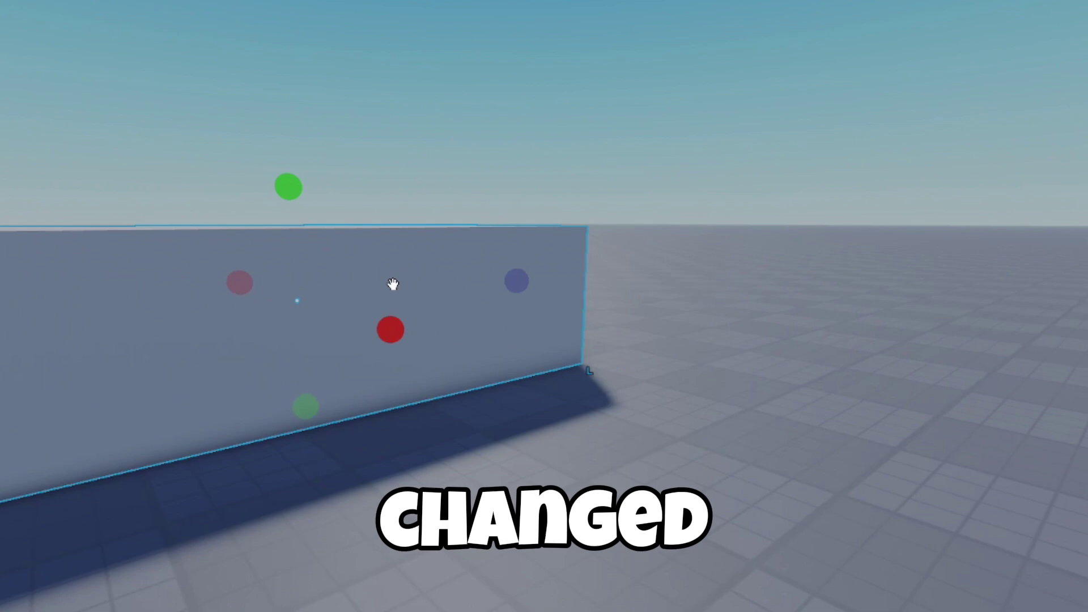
pyautogui.moveTo(391, 329); pyautogui.dragTo(471, 393)
pyautogui.moveTo(471, 392); pyautogui.dragTo(468, 391, button='right')
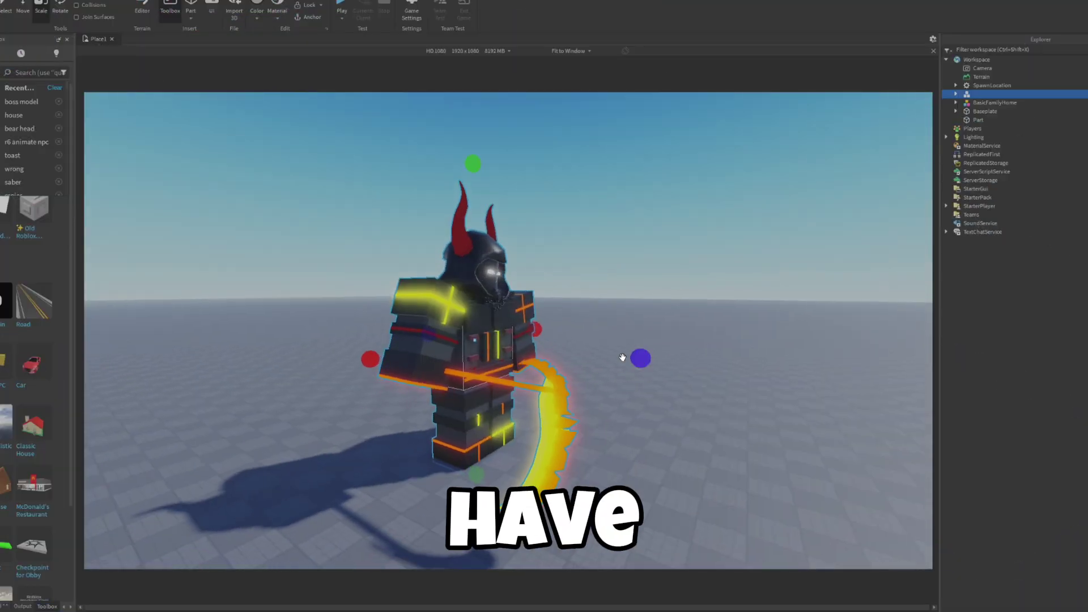
# Step: Enlarge the horned scythe-wielding boss model in depth and height with the Scale handles
pyautogui.moveTo(639, 358)
pyautogui.mouseDown()
pyautogui.moveTo(720, 371)
pyautogui.moveTo(599, 354)
pyautogui.moveTo(677, 363)
pyautogui.moveTo(650, 350)
pyautogui.mouseUp()
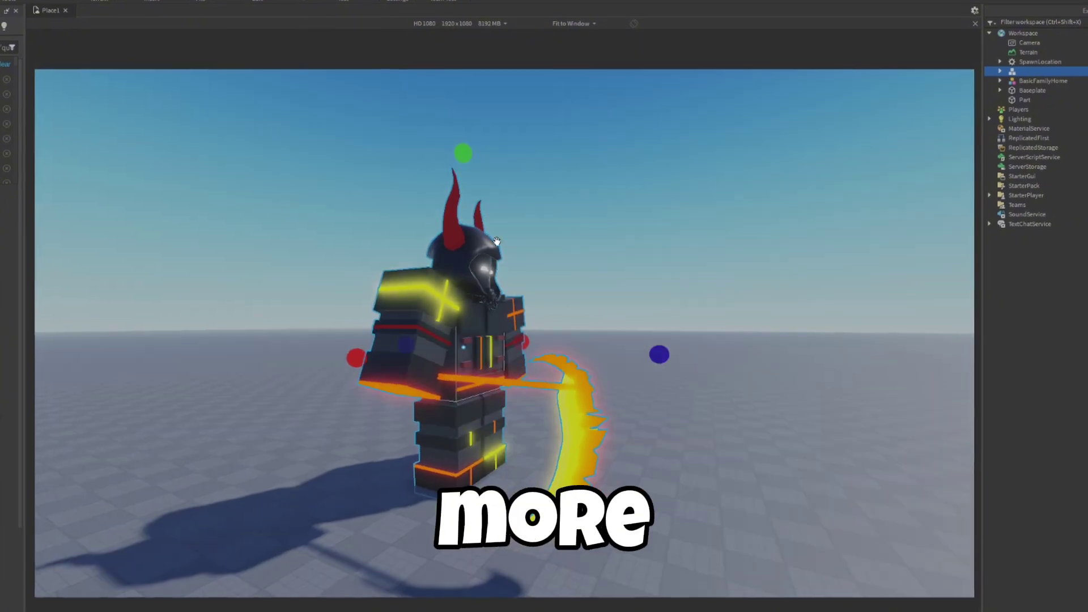
pyautogui.moveTo(460, 154); pyautogui.dragTo(449, 252)
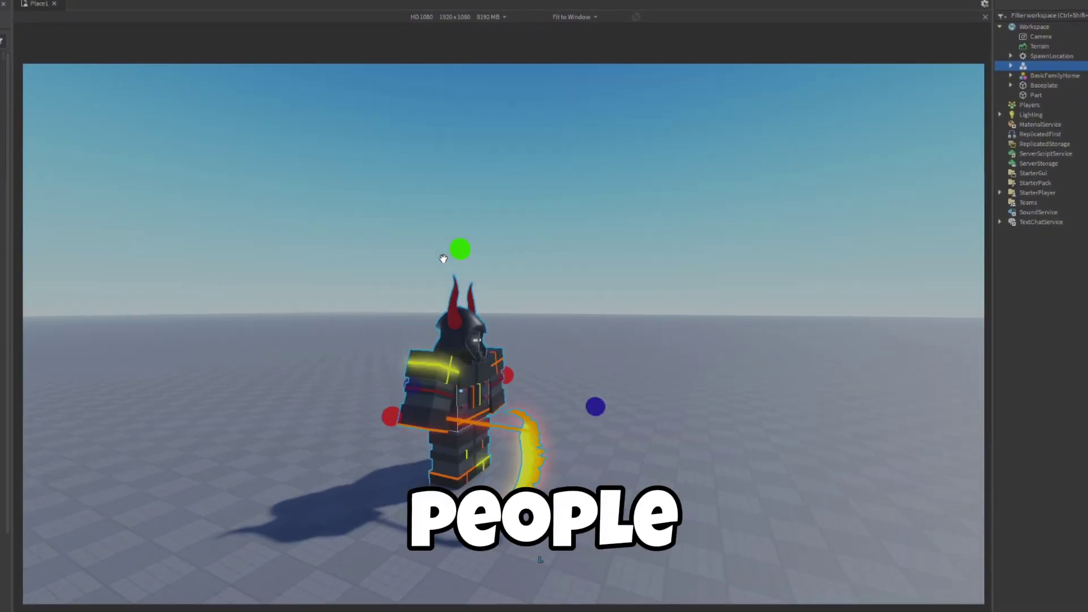
pyautogui.moveTo(474, 329); pyautogui.dragTo(479, 363, button='right')
pyautogui.scroll(-2, 507, 364)
pyautogui.scroll(1, 517, 340)
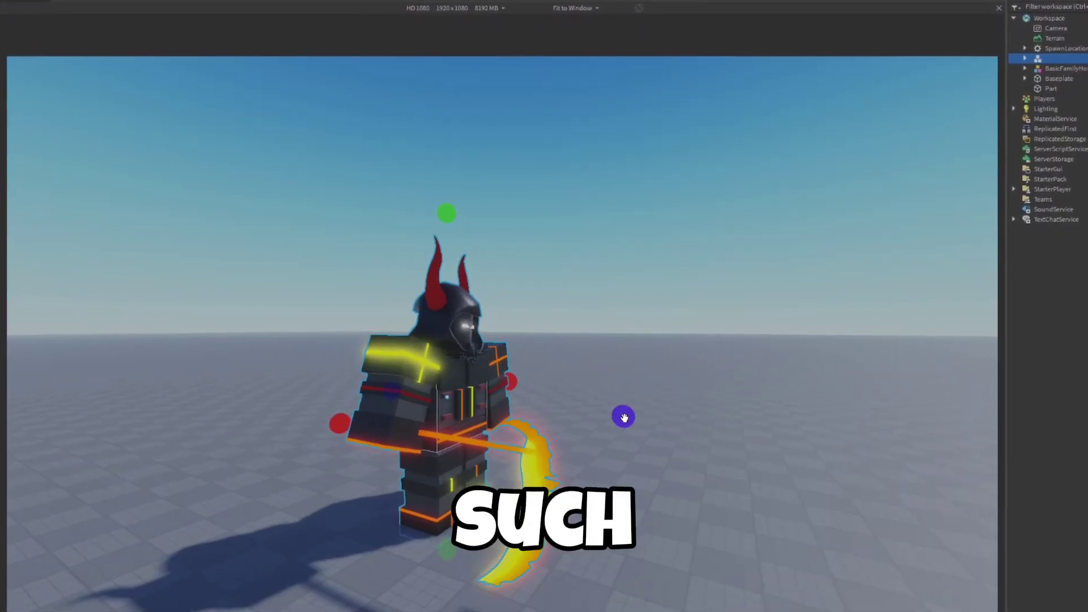
pyautogui.moveTo(624, 418); pyautogui.dragTo(728, 420)
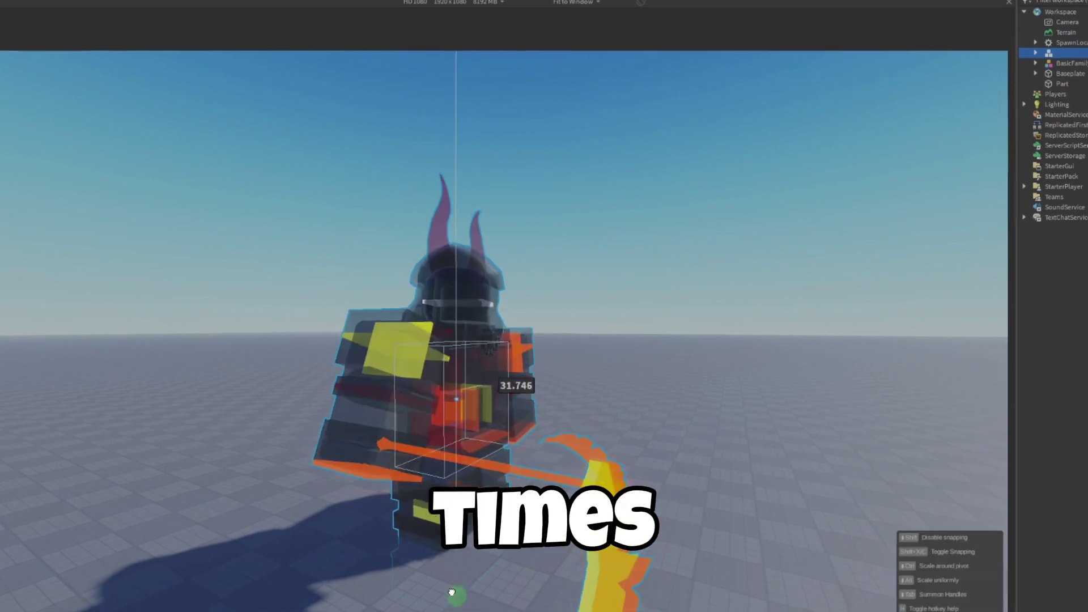
pyautogui.moveTo(514, 381); pyautogui.dragTo(449, 360)
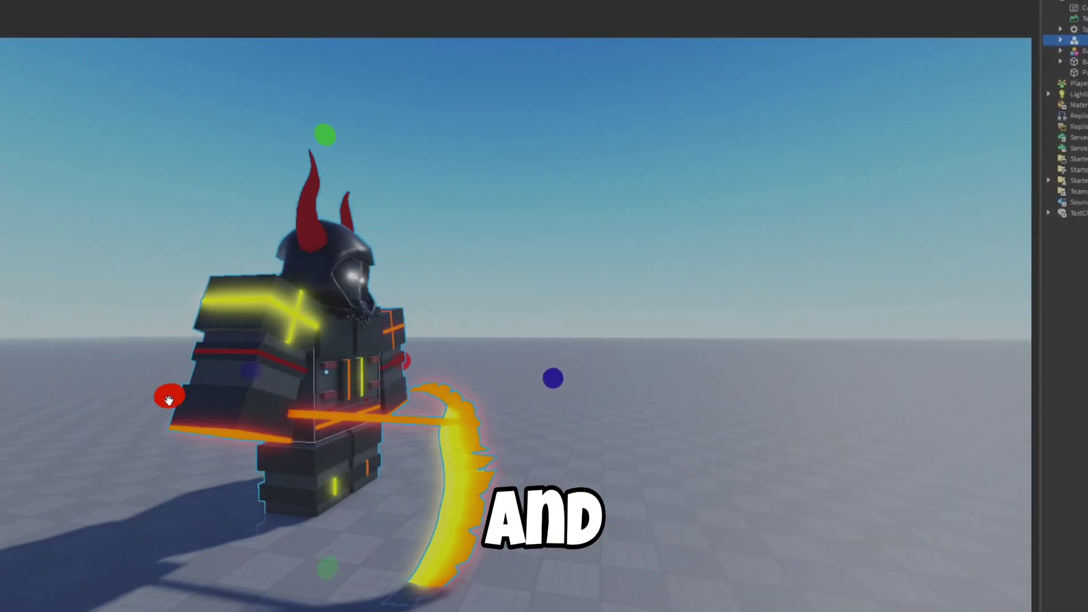
pyautogui.moveTo(549, 378); pyautogui.dragTo(481, 383)
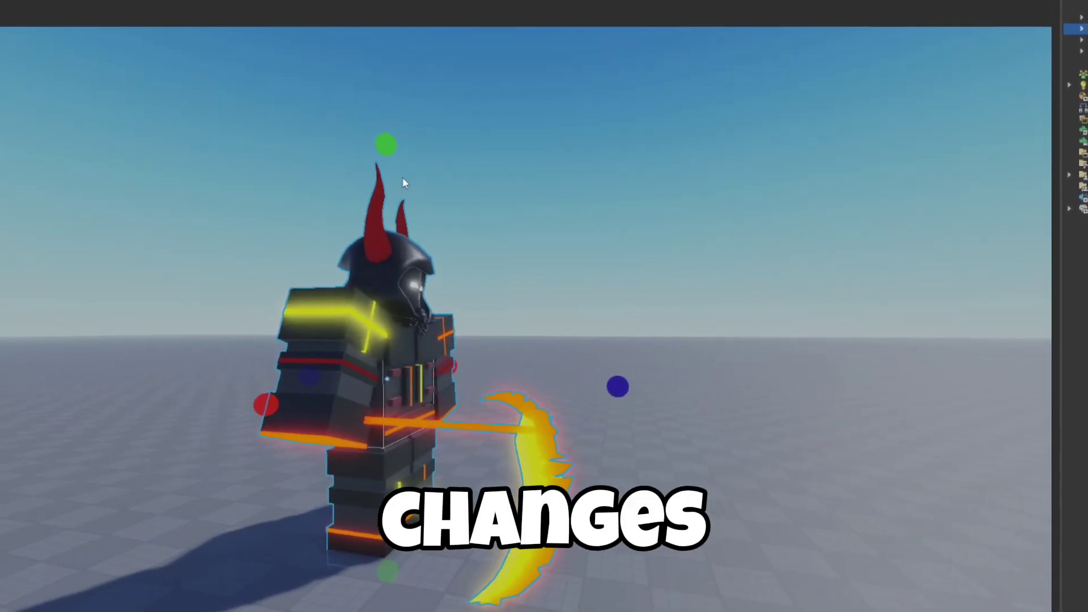
pyautogui.moveTo(385, 146); pyautogui.dragTo(294, 23)
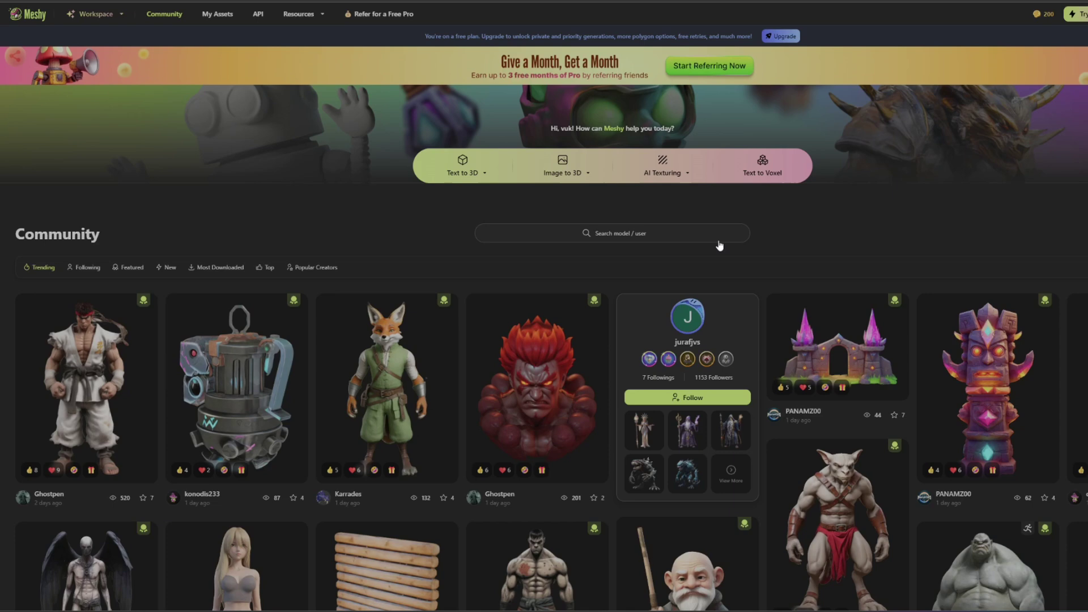
pyautogui.scroll(-10, 674, 231)
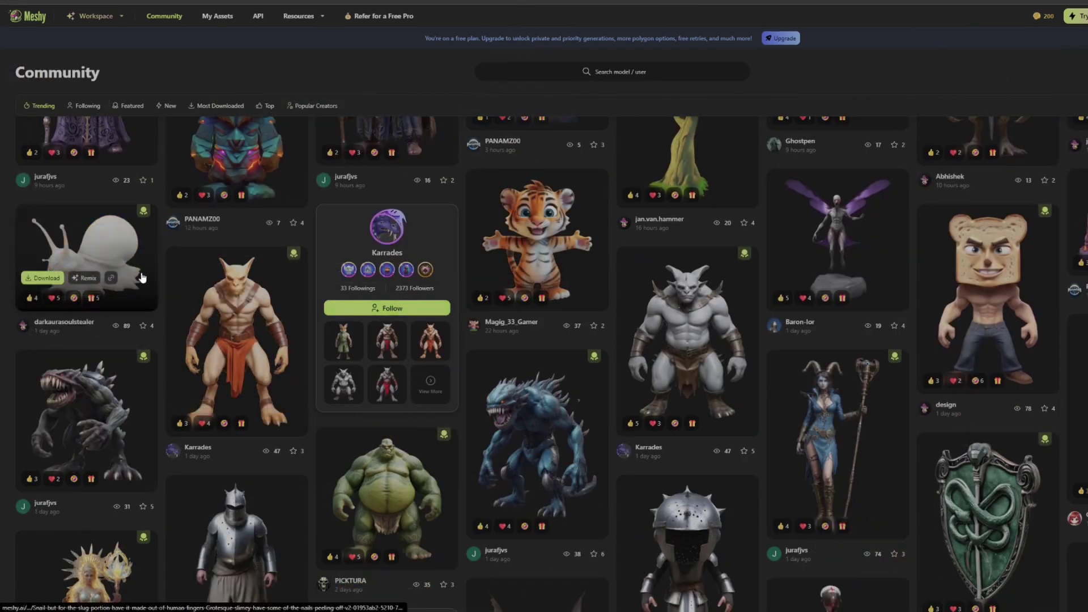
pyautogui.scroll(-4, 289, 298)
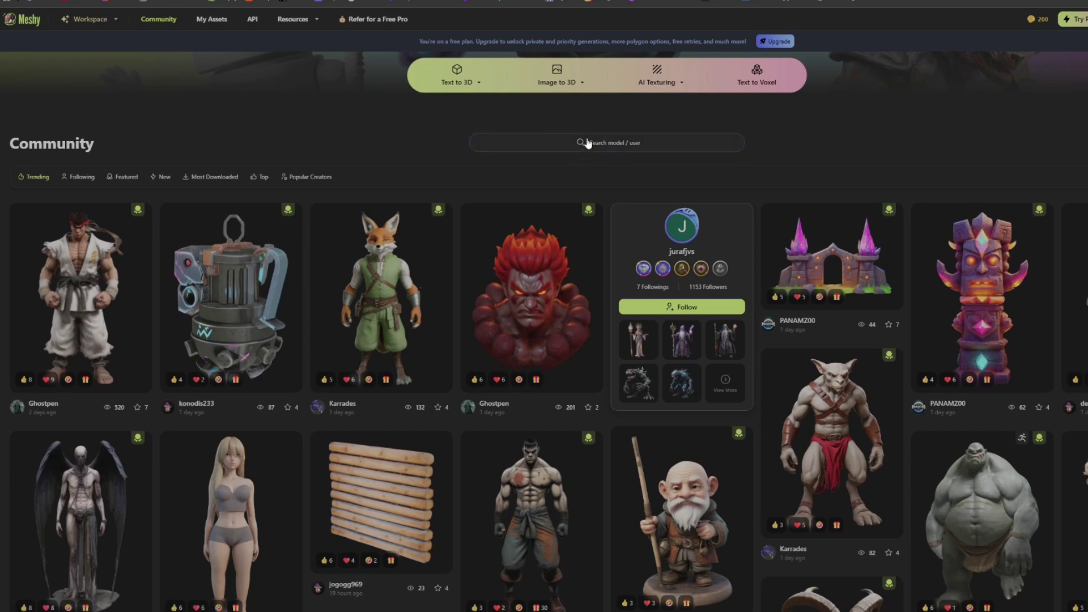
# Step: Search the Meshy community models for 'godzilla'
pyautogui.click(588, 143)
pyautogui.write('godzi')
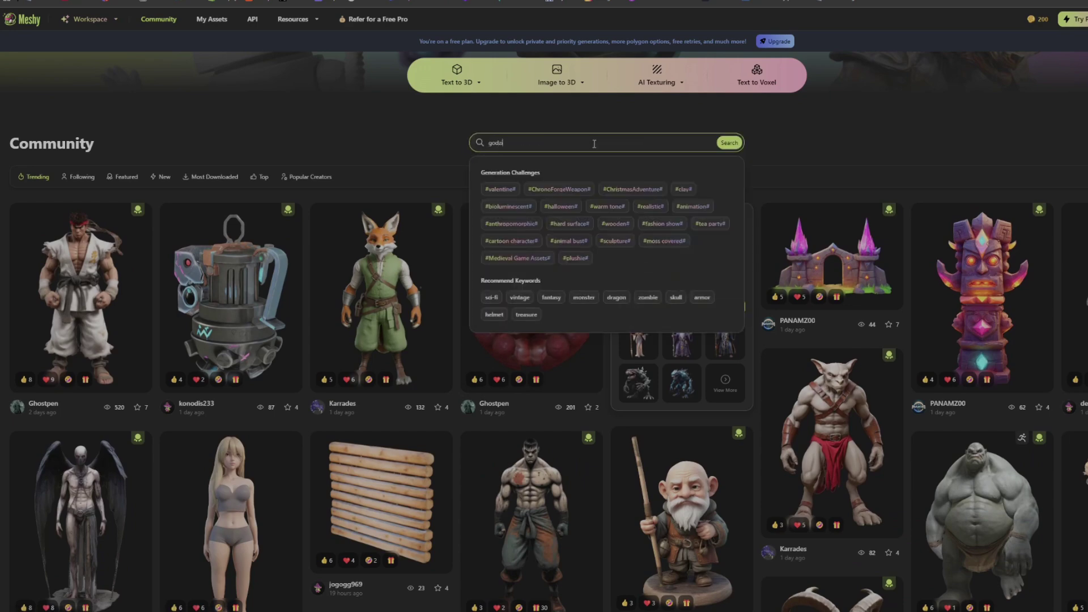
pyautogui.write('lla')
pyautogui.press('Return')
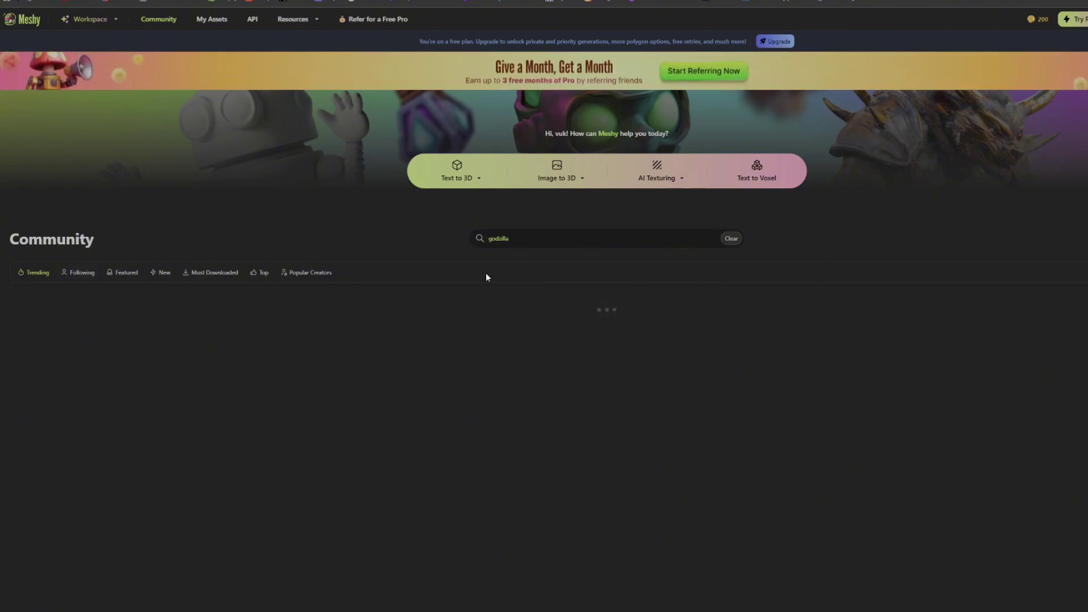
# Step: Scroll through the grid of Godzilla model results from various creators
pyautogui.scroll(-3, 465, 286)
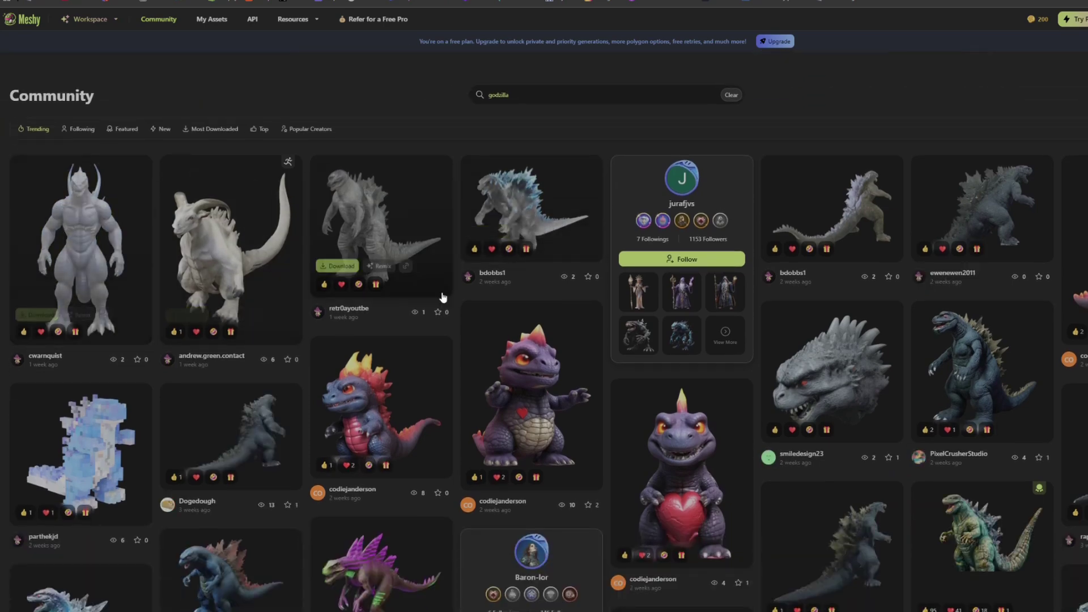
pyautogui.scroll(-5, 443, 297)
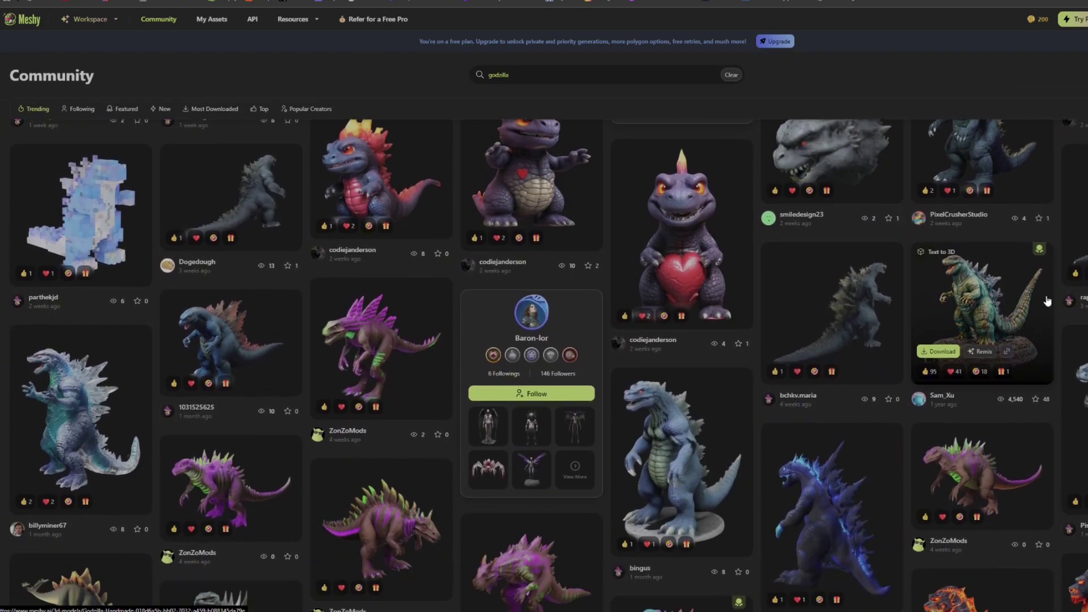
pyautogui.scroll(-2, 827, 266)
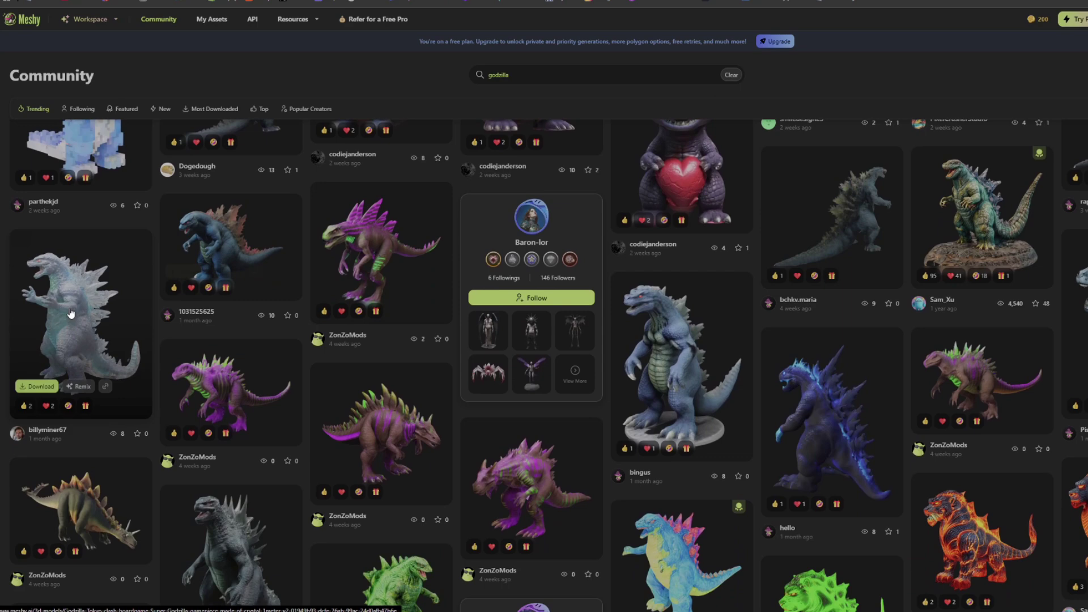
pyautogui.scroll(-1, 71, 313)
pyautogui.scroll(-2, 304, 376)
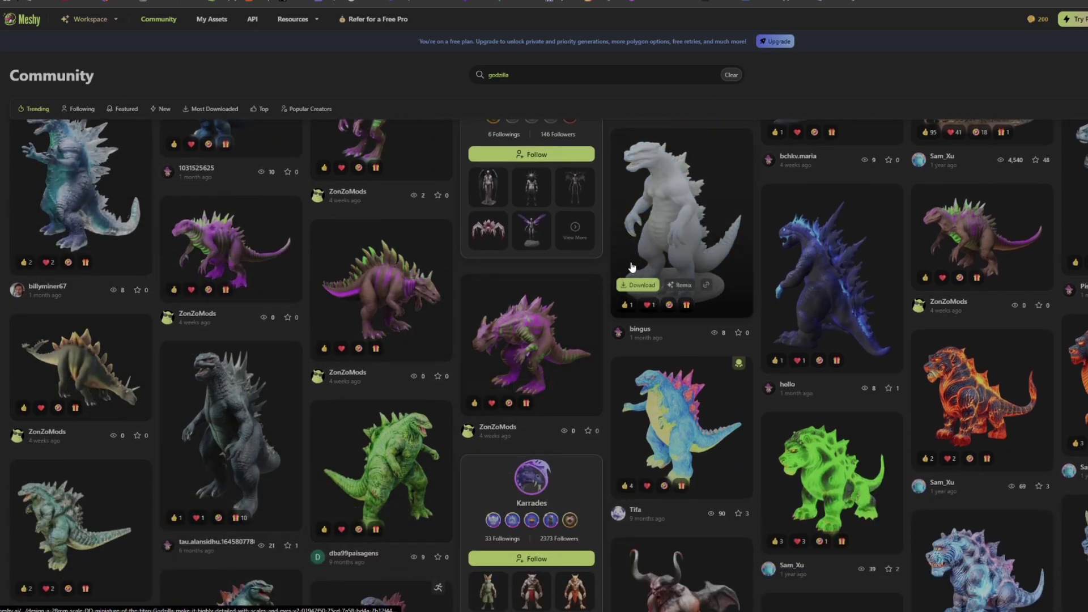
pyautogui.scroll(-2, 900, 266)
pyautogui.scroll(-9, 900, 265)
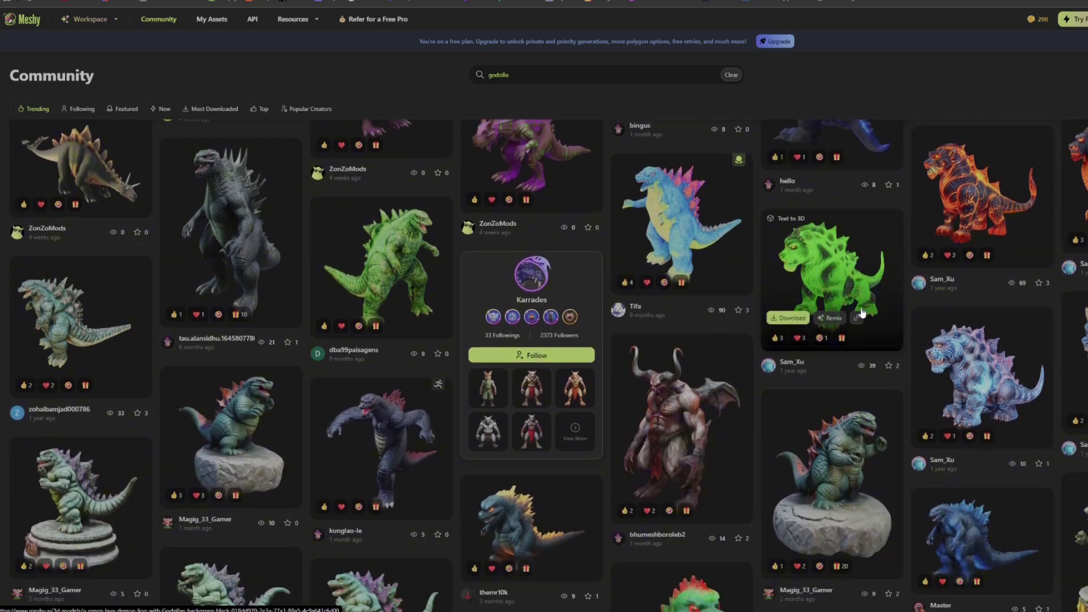
pyautogui.scroll(-8, 294, 350)
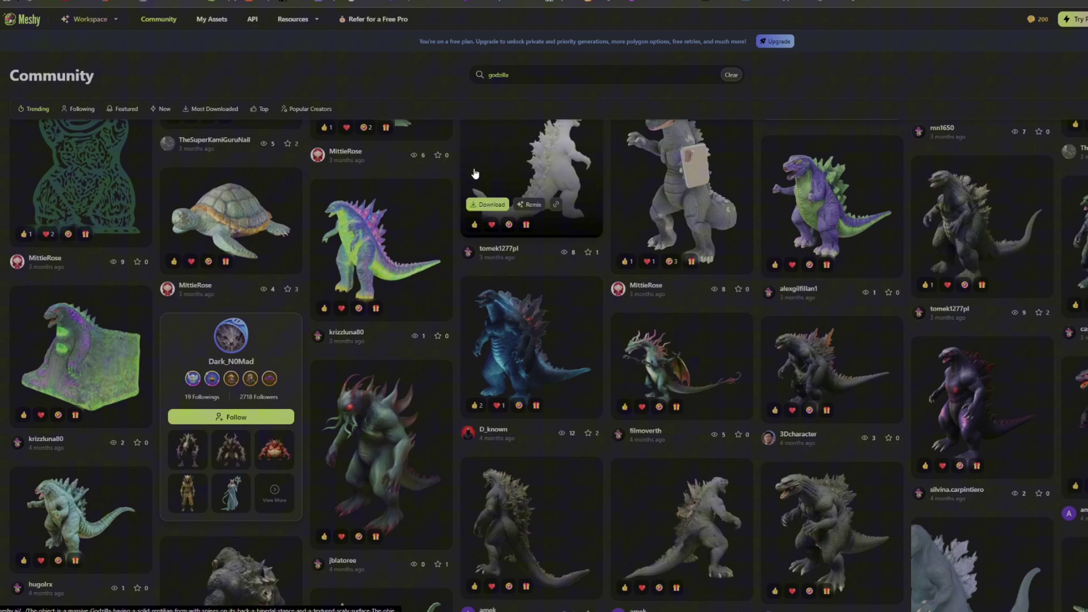
pyautogui.scroll(-4, 608, 201)
pyautogui.scroll(14, 608, 201)
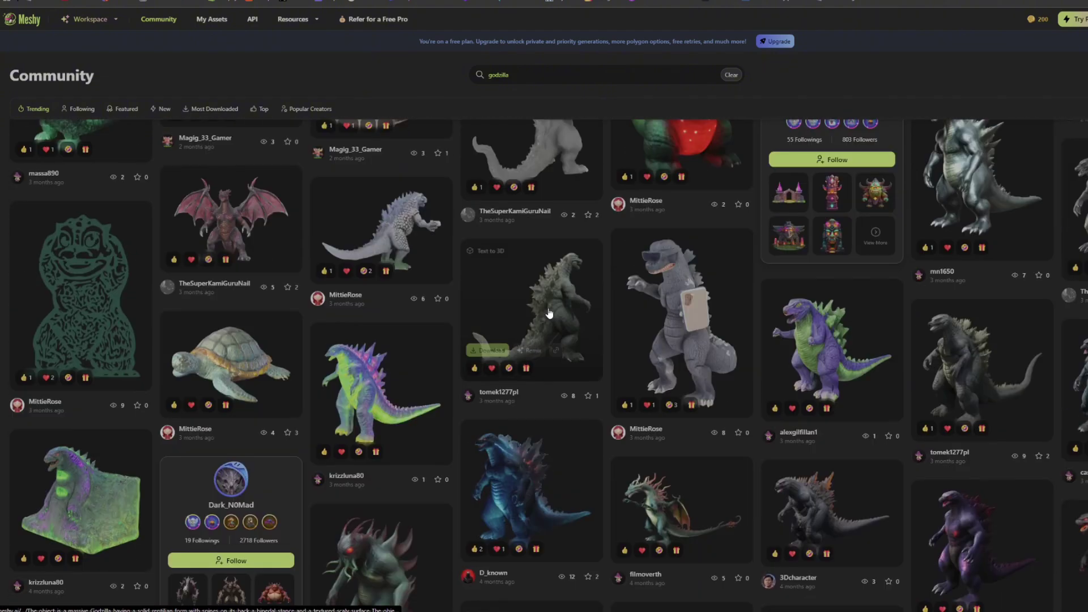
pyautogui.scroll(-7, 549, 308)
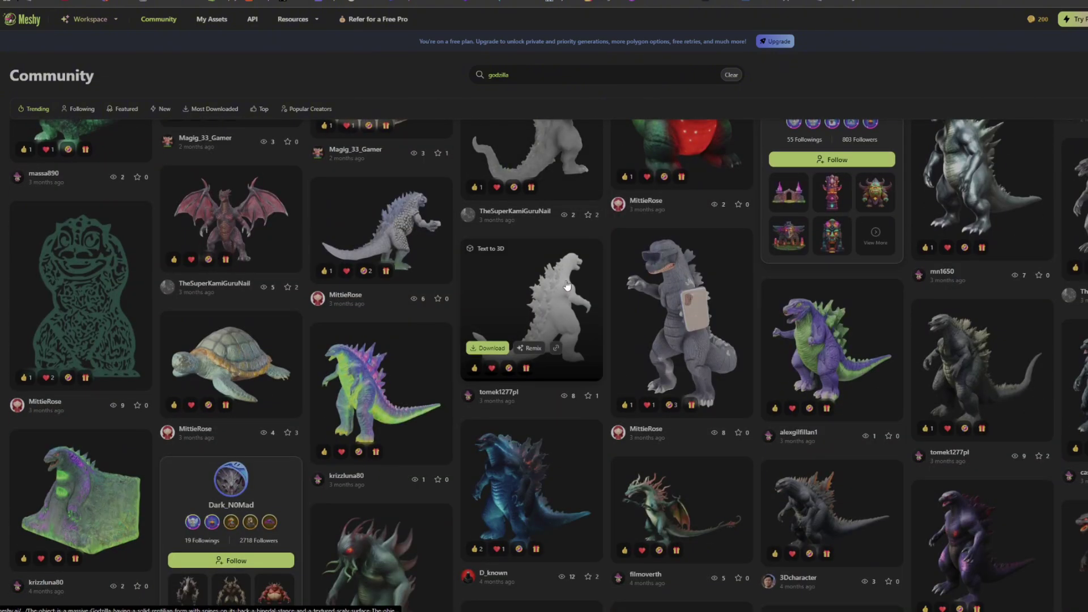
pyautogui.scroll(-9, 567, 285)
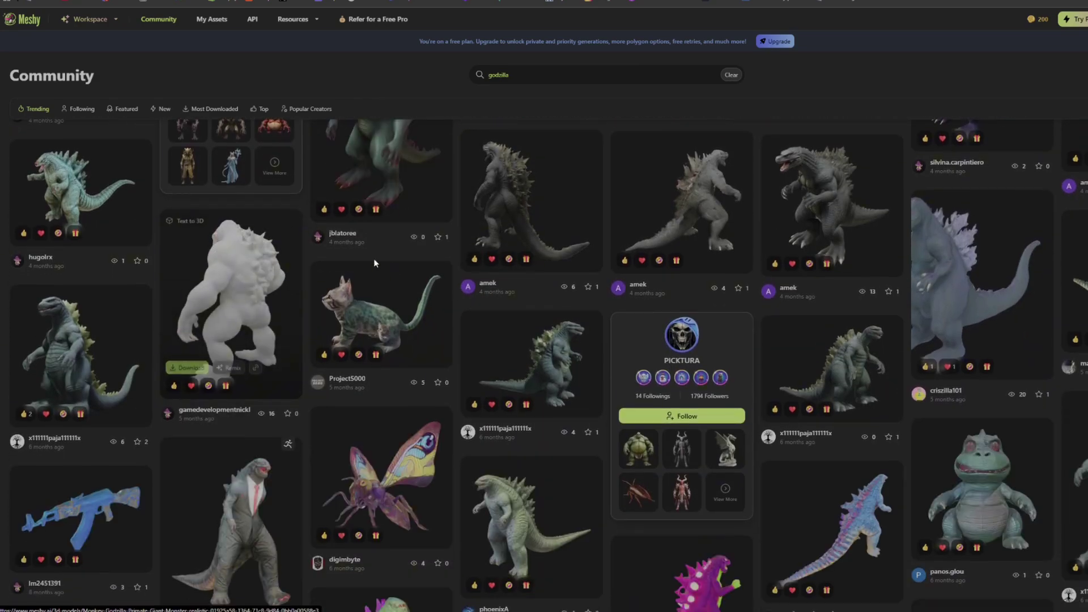
pyautogui.scroll(-3, 385, 267)
pyautogui.scroll(-7, 392, 276)
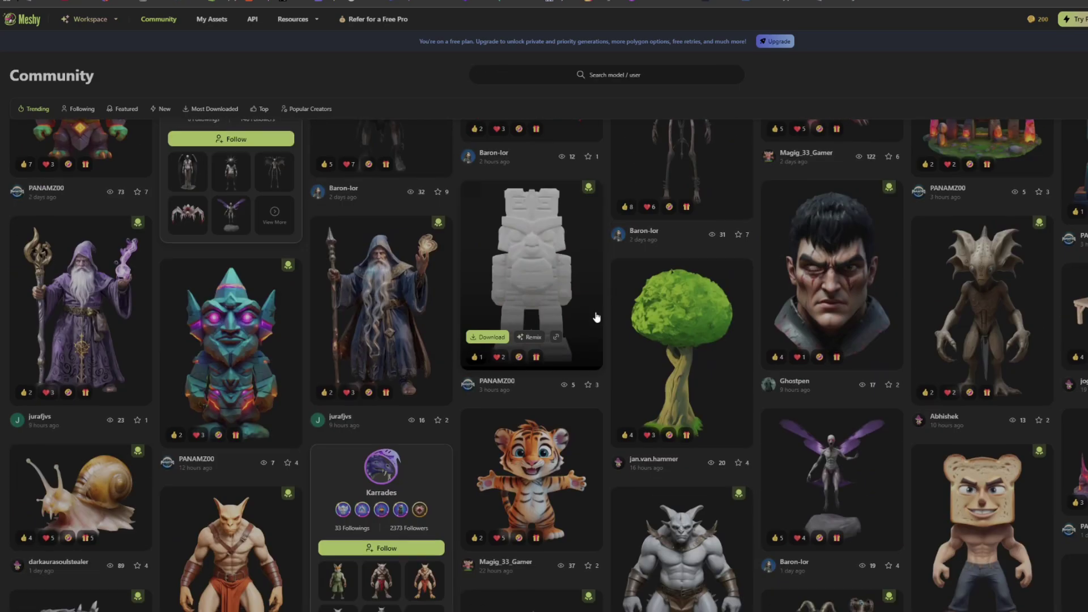
# Step: Scroll the community model feed down and back up
pyautogui.scroll(-12, 292, 296)
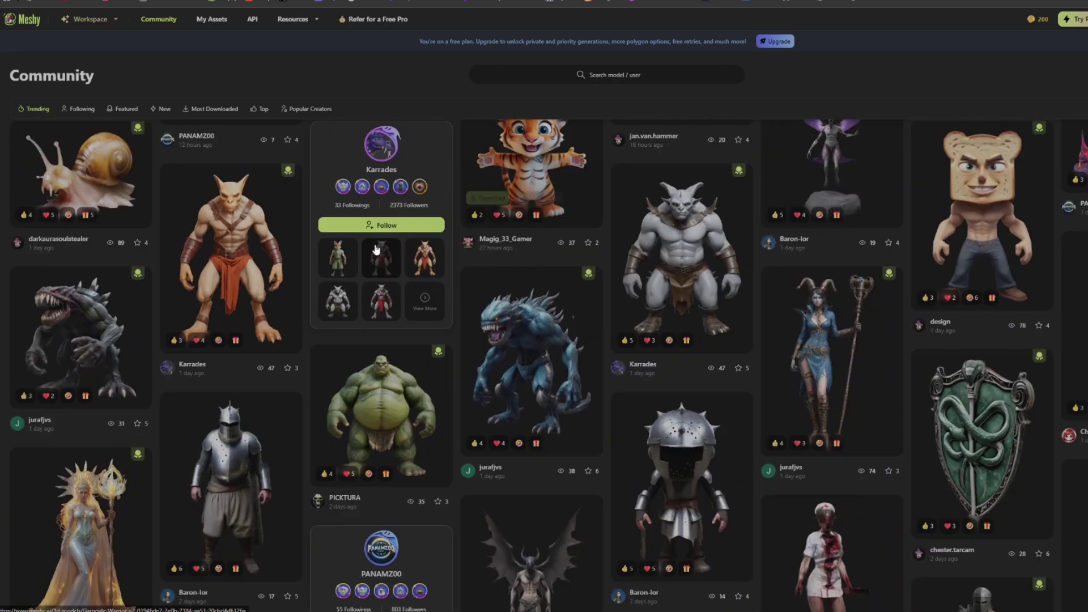
pyautogui.scroll(-1, 292, 295)
pyautogui.scroll(11, 439, 339)
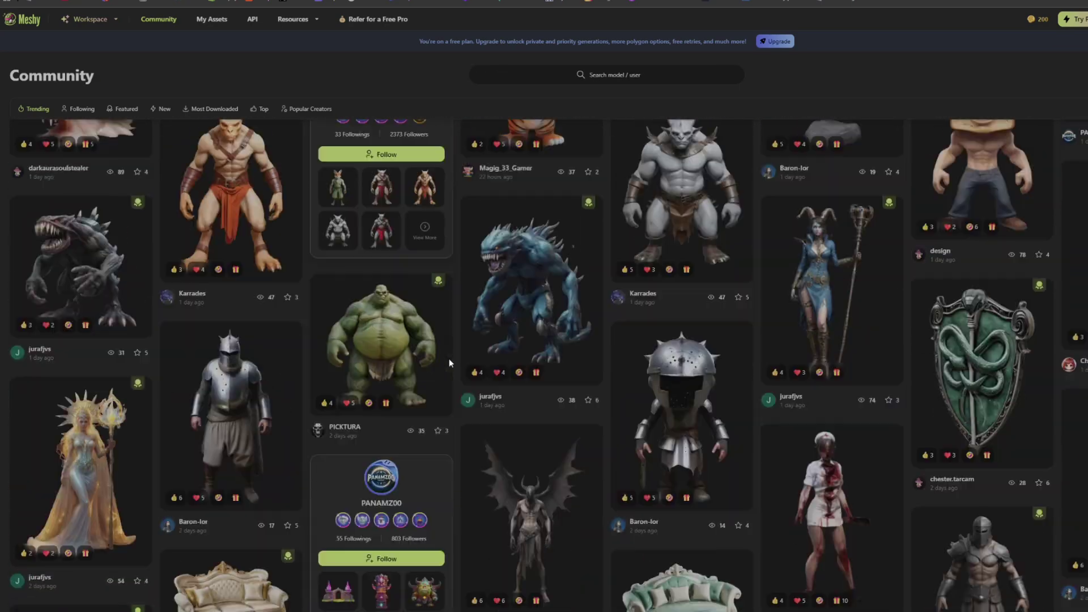
pyautogui.scroll(15, 462, 364)
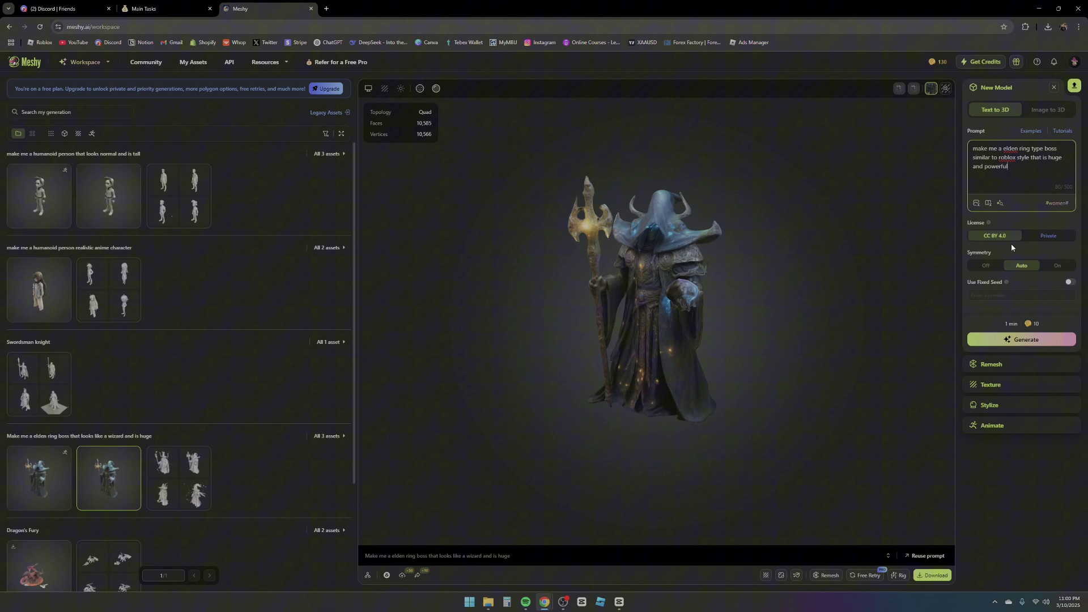
# Step: Bring up the Meshy 2024 'Celebrating a year of 3D Magic' recap card
pyautogui.moveTo(989, 227)
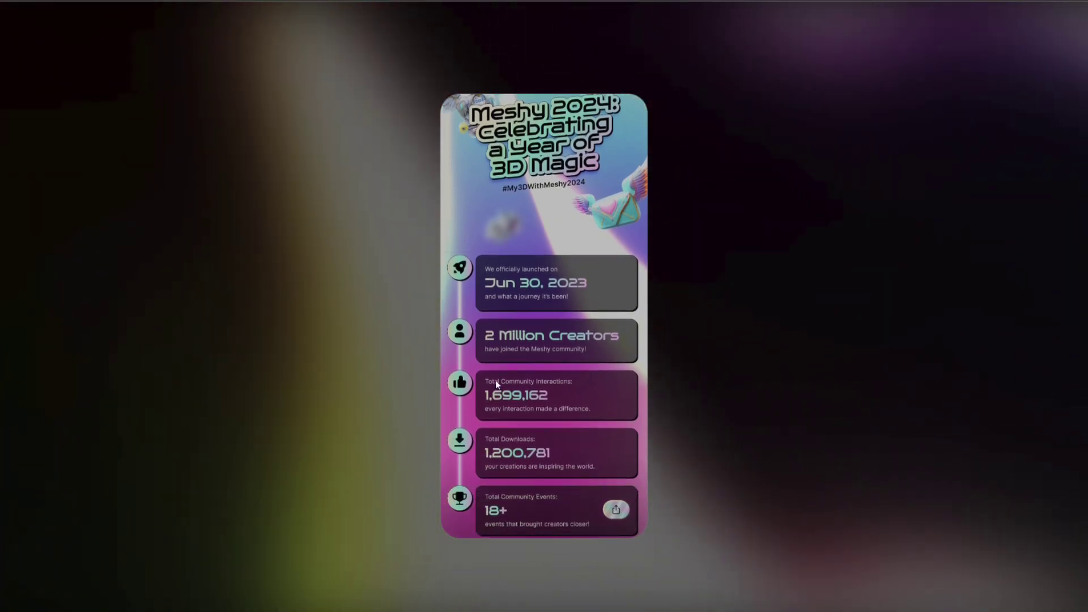
# Step: Scroll the 2024 recap past the stats and Version Updates to the Awards section
pyautogui.scroll(-8, 493, 385)
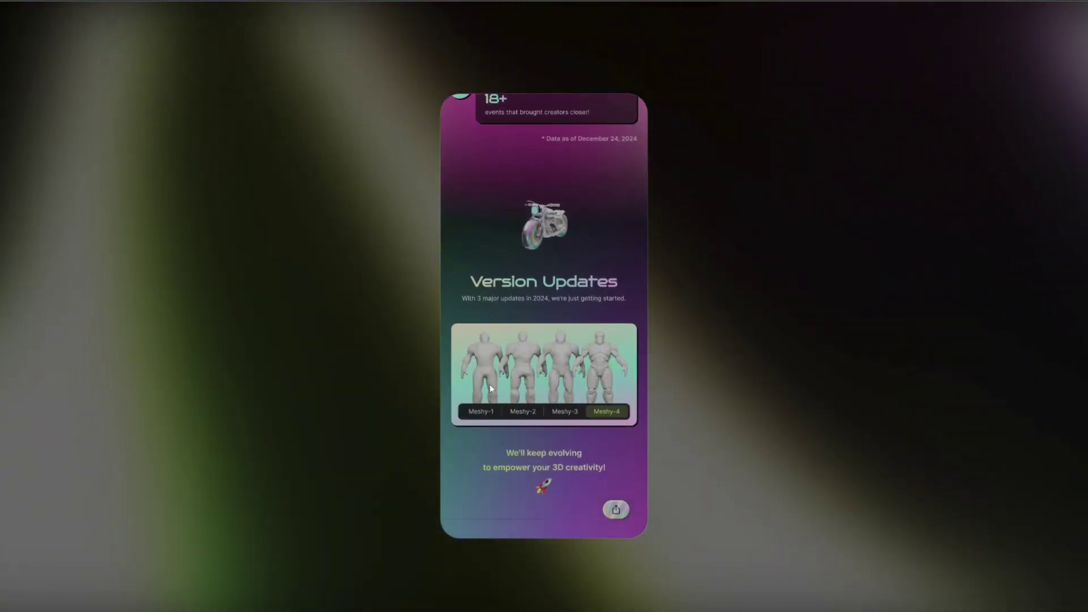
pyautogui.scroll(-3, 498, 386)
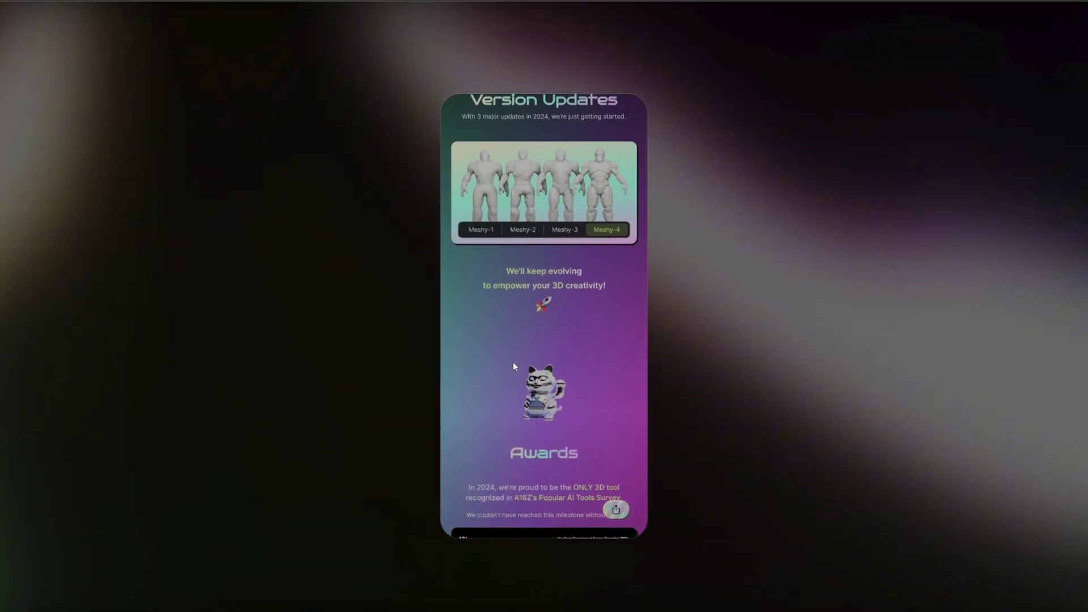
pyautogui.scroll(-5, 514, 367)
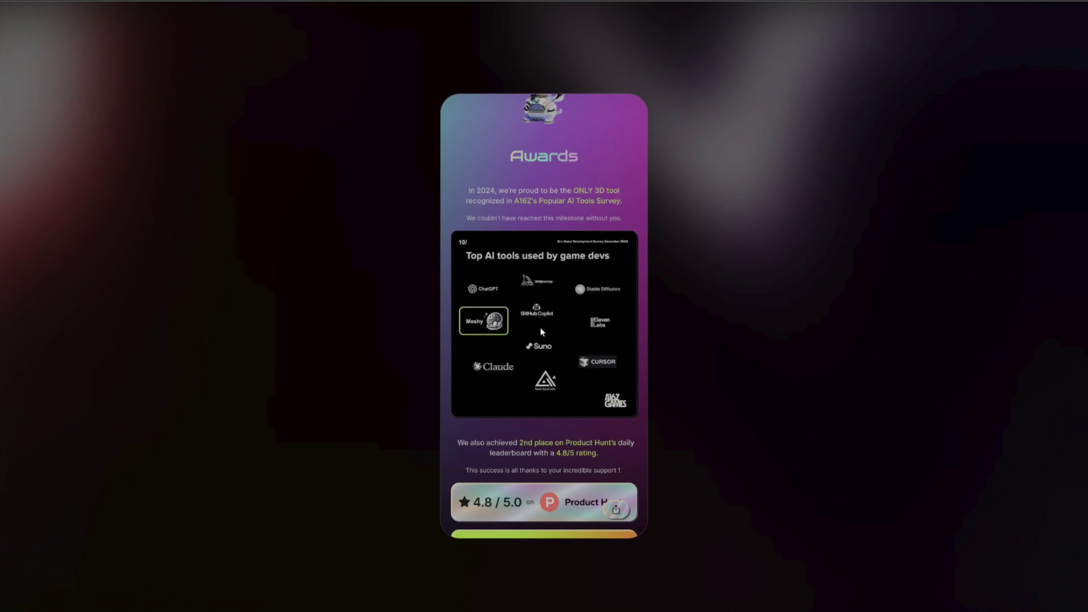
pyautogui.scroll(-4, 542, 332)
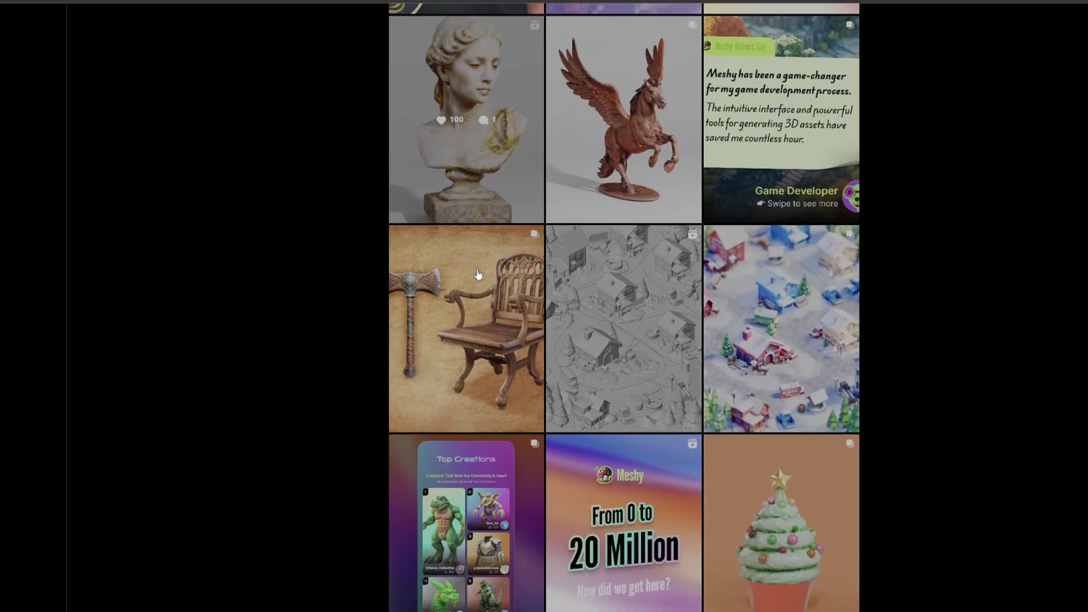
# Step: Scroll through Meshy's Instagram post grid
pyautogui.scroll(-2, 493, 273)
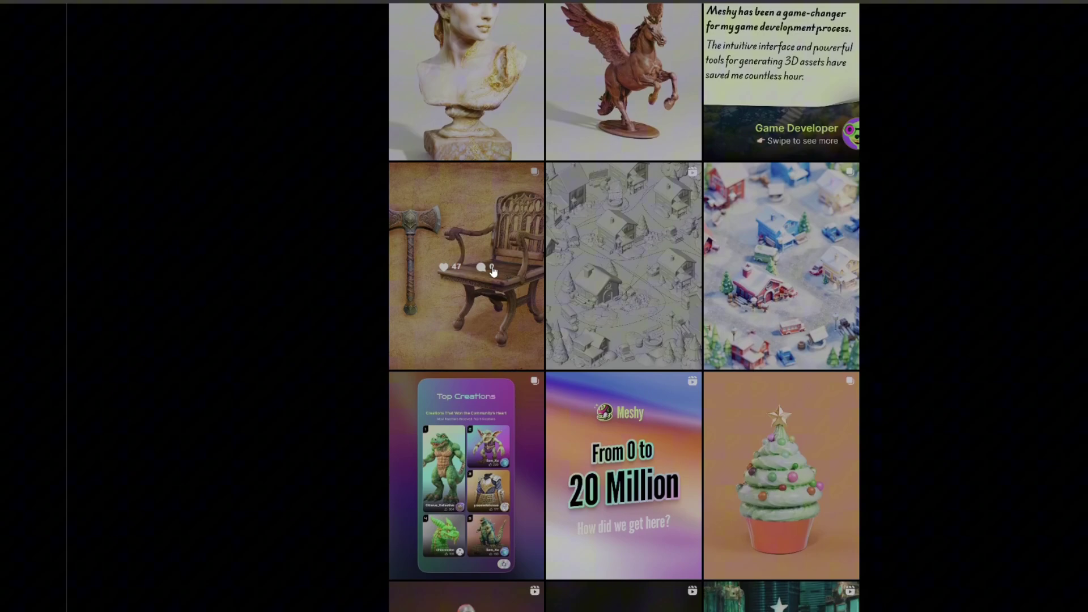
pyautogui.scroll(-7, 494, 272)
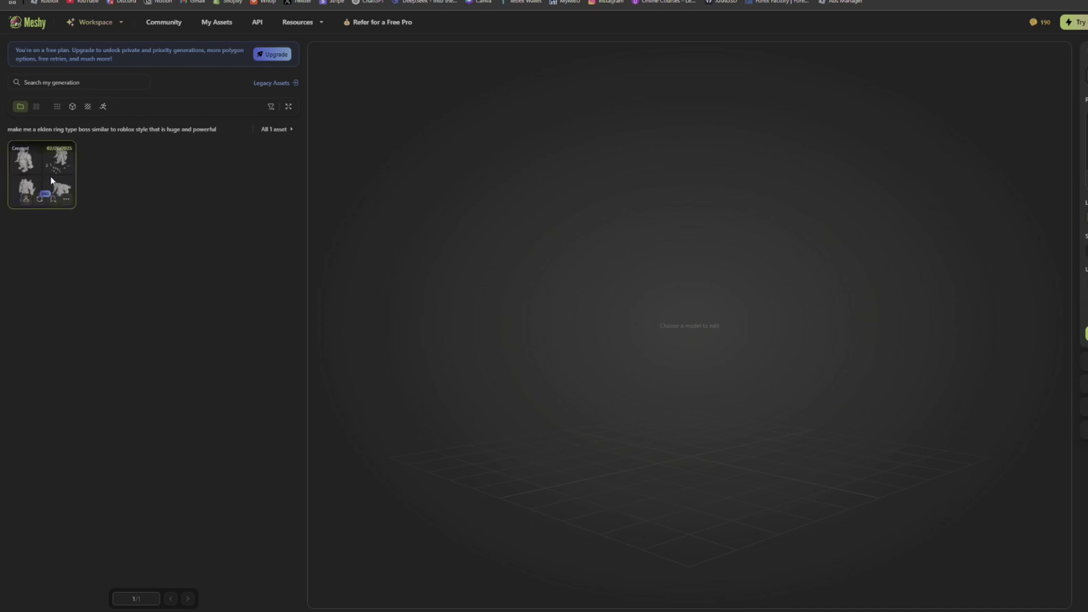
# Step: Open the boss generation's drafts, try top-right and bottom-right, then pick the bottom-left armoured draft
pyautogui.click(41, 173)
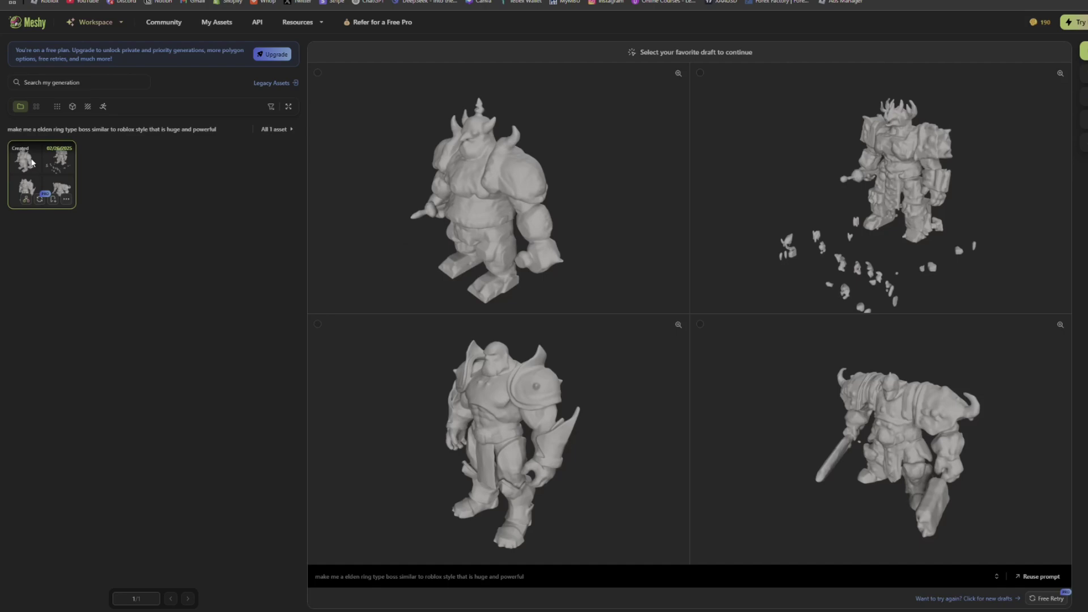
pyautogui.click(708, 278)
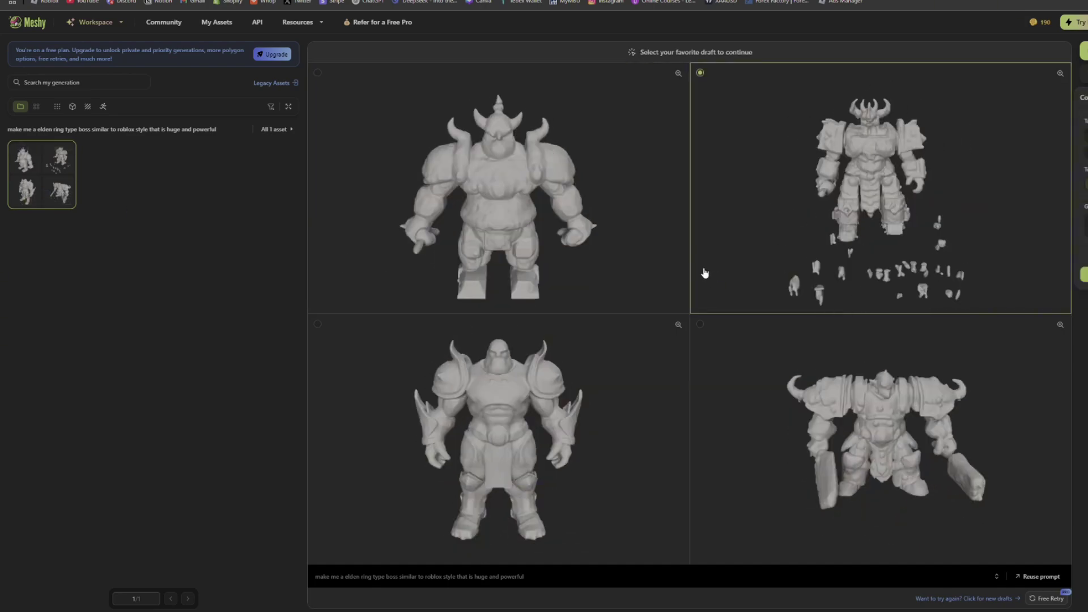
pyautogui.click(835, 403)
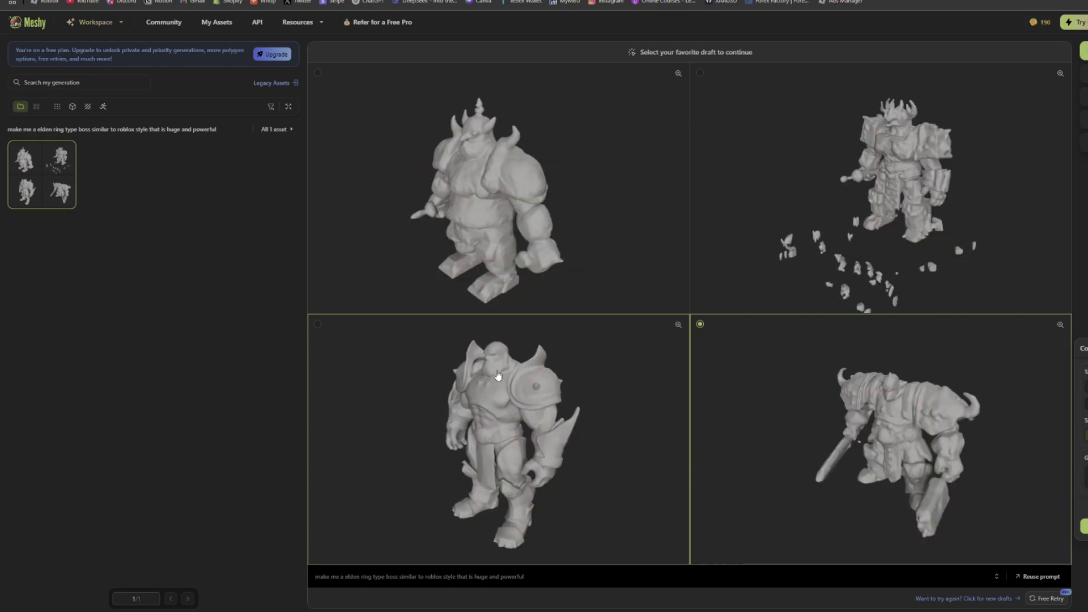
pyautogui.click(521, 377)
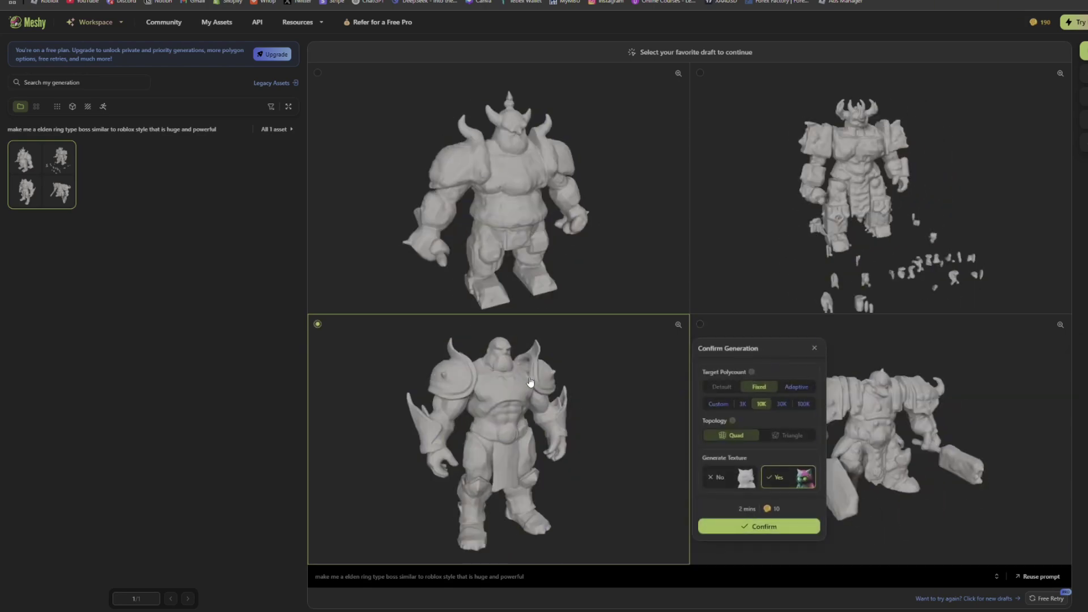
# Step: Reselect the bottom-left draft and confirm generation at fixed 10K quad polygons with texture
pyautogui.click(918, 408)
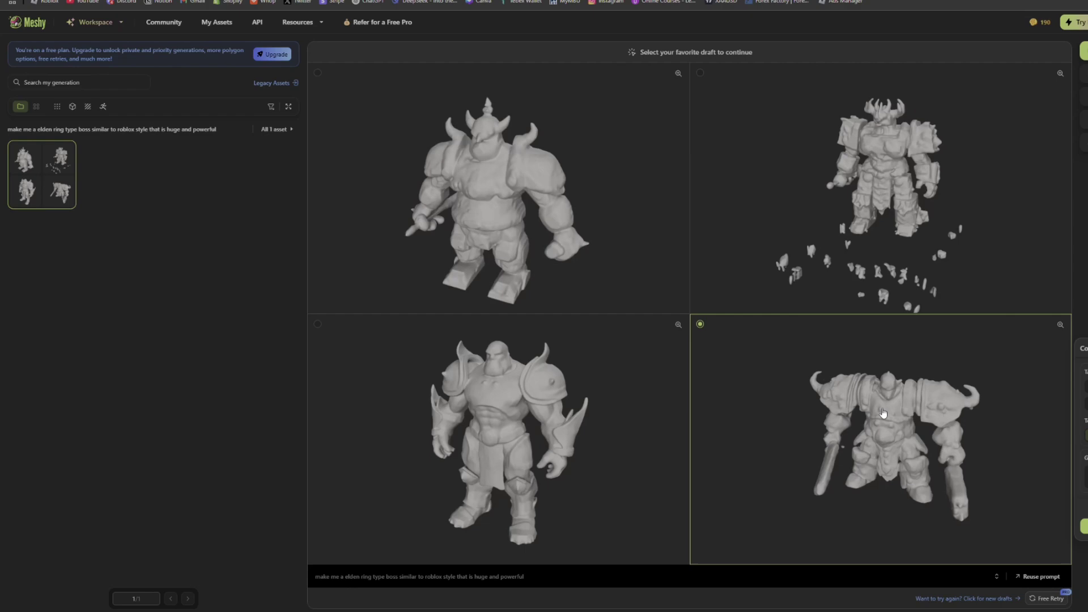
pyautogui.click(549, 408)
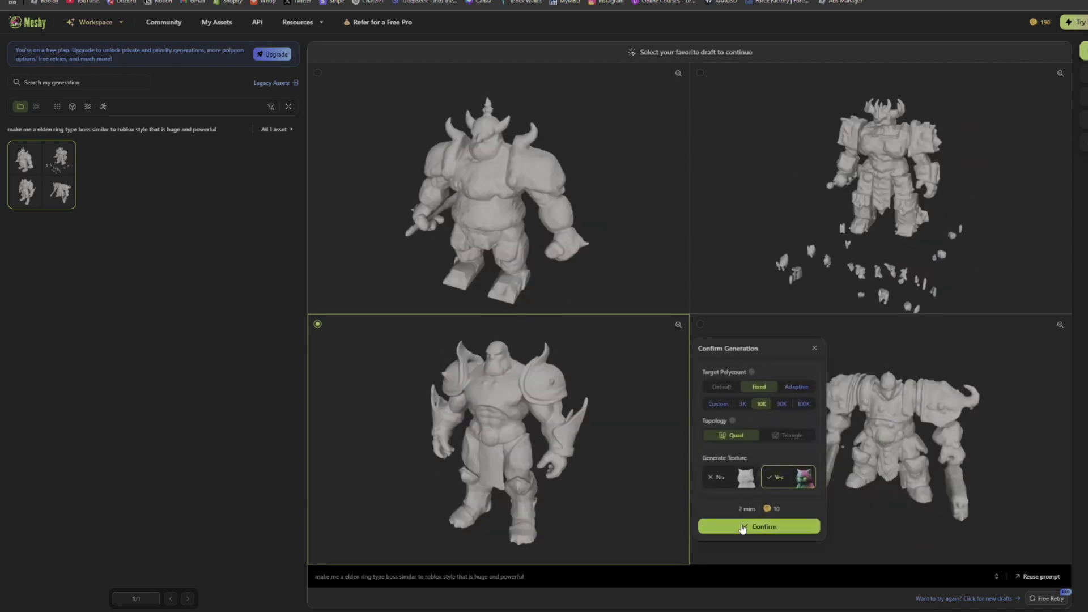
pyautogui.click(743, 528)
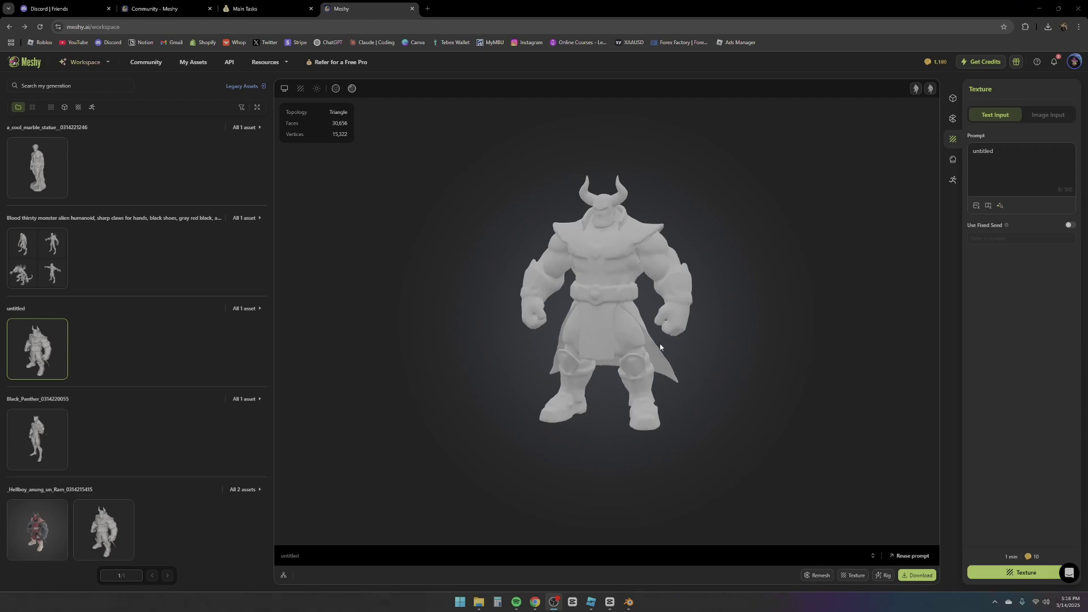
# Step: Rotate the horned boss to face front and start a Humanoid rig from the Animate options
pyautogui.moveTo(661, 348); pyautogui.dragTo(601, 299)
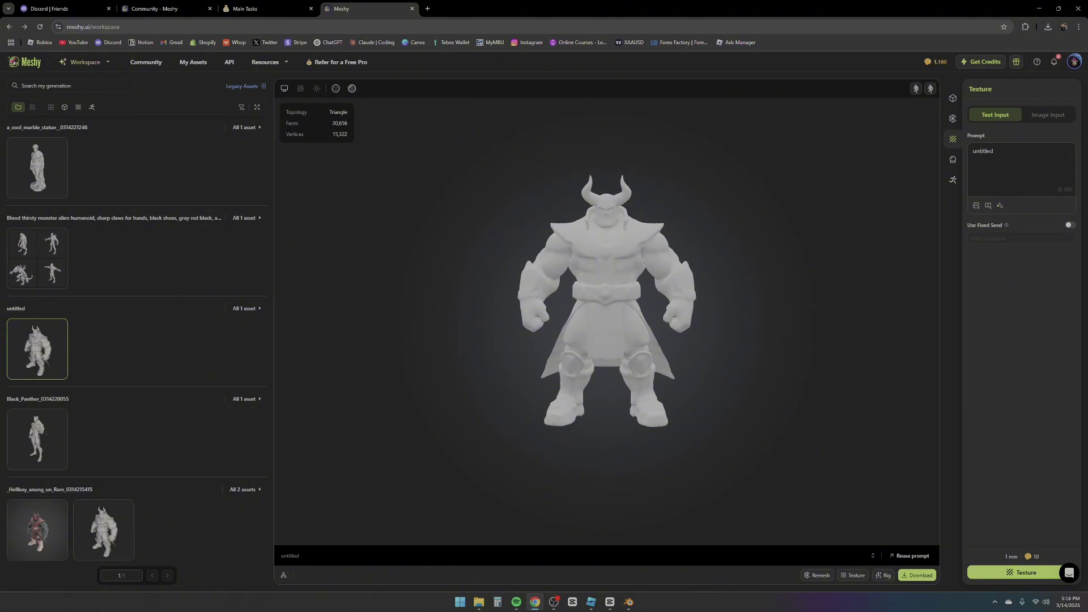
pyautogui.click(954, 182)
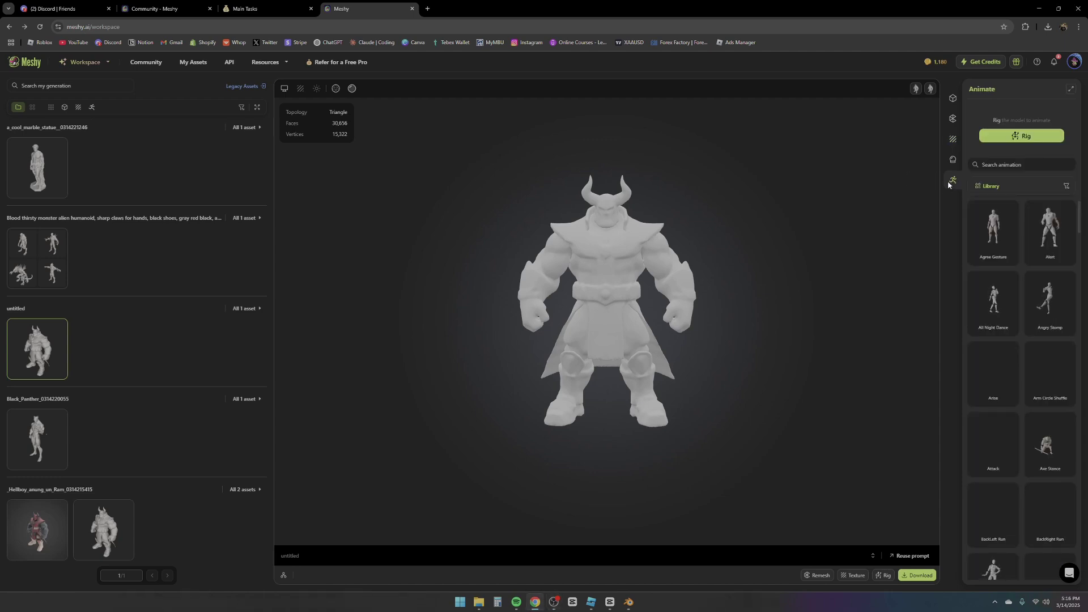
pyautogui.click(997, 140)
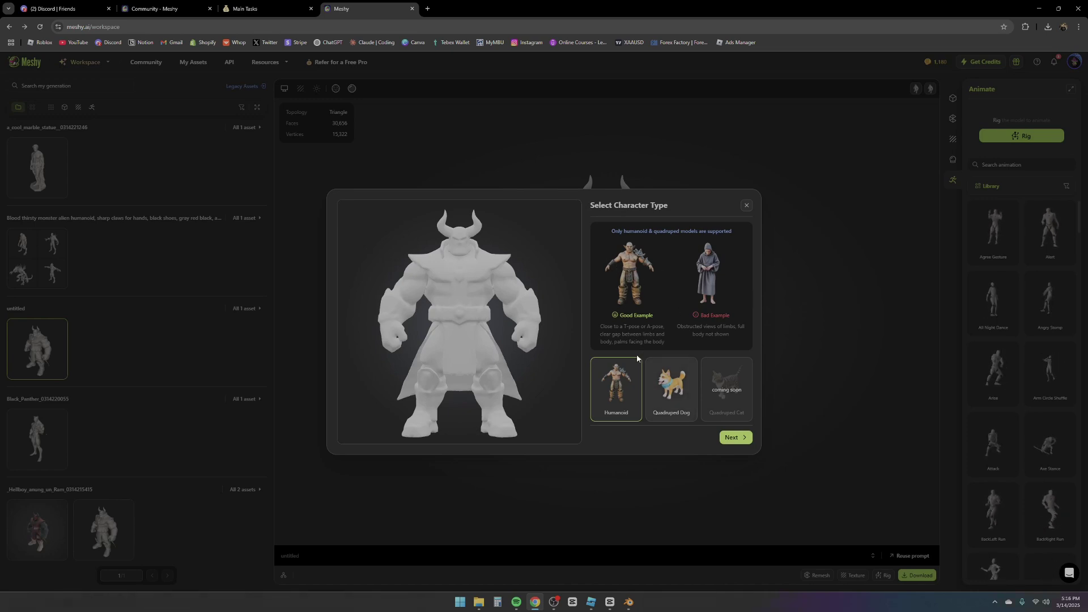
# Step: Rig the horned model as a humanoid after fitting elbow, shoulder, knee and ankle markers
pyautogui.click(743, 439)
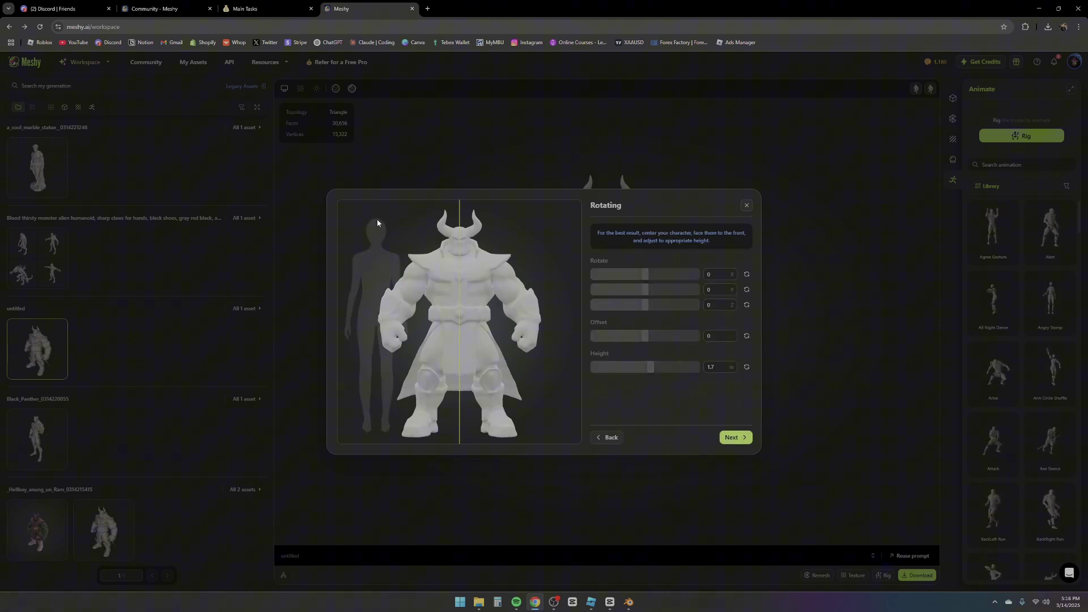
pyautogui.click(735, 437)
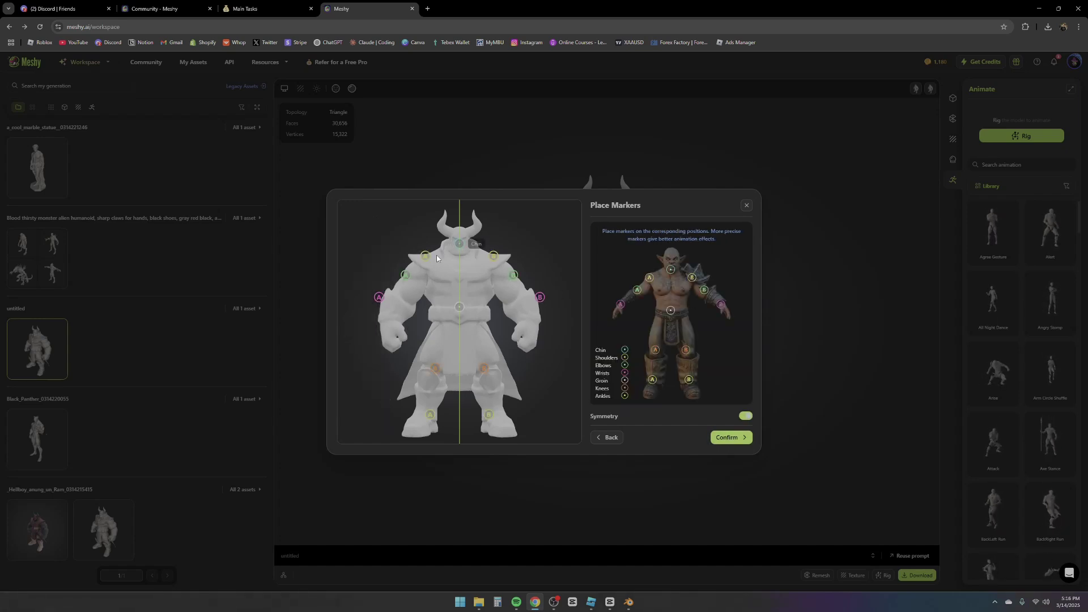
pyautogui.moveTo(405, 282); pyautogui.dragTo(390, 322)
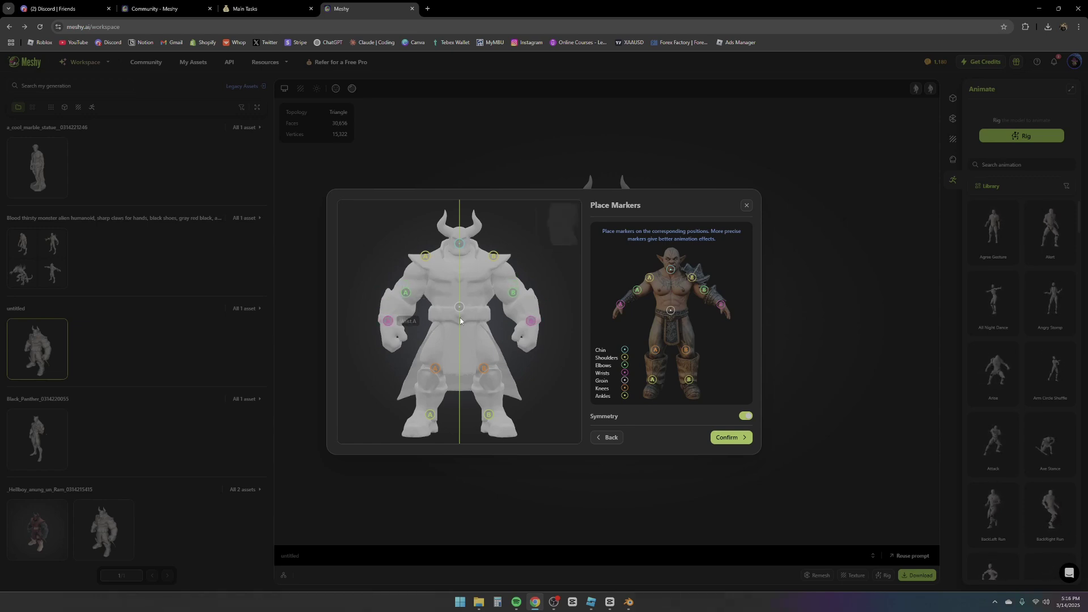
pyautogui.moveTo(498, 248); pyautogui.dragTo(500, 263)
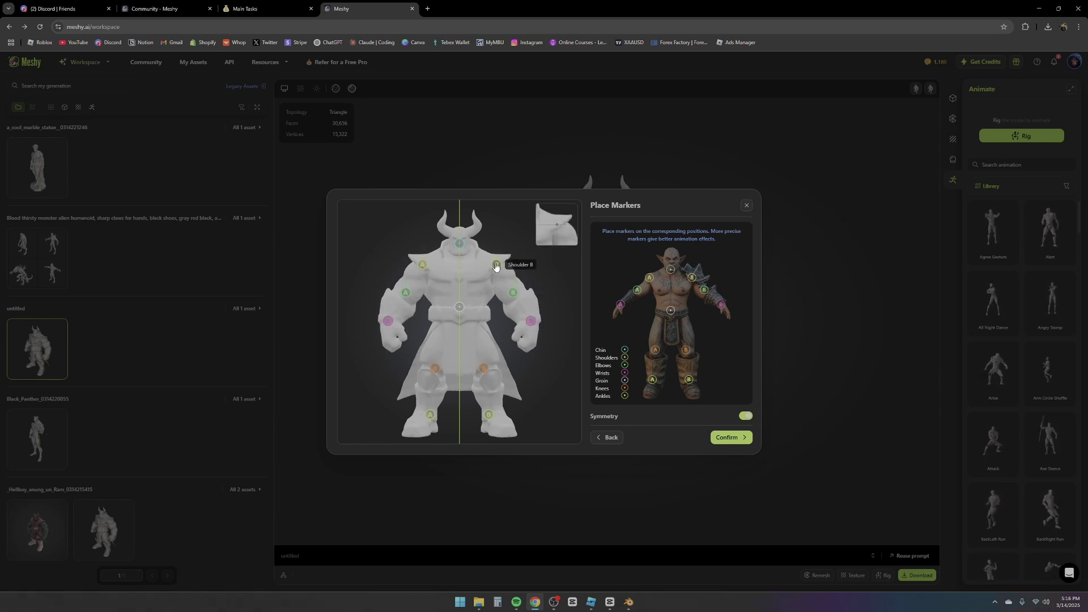
pyautogui.moveTo(435, 370); pyautogui.dragTo(432, 368)
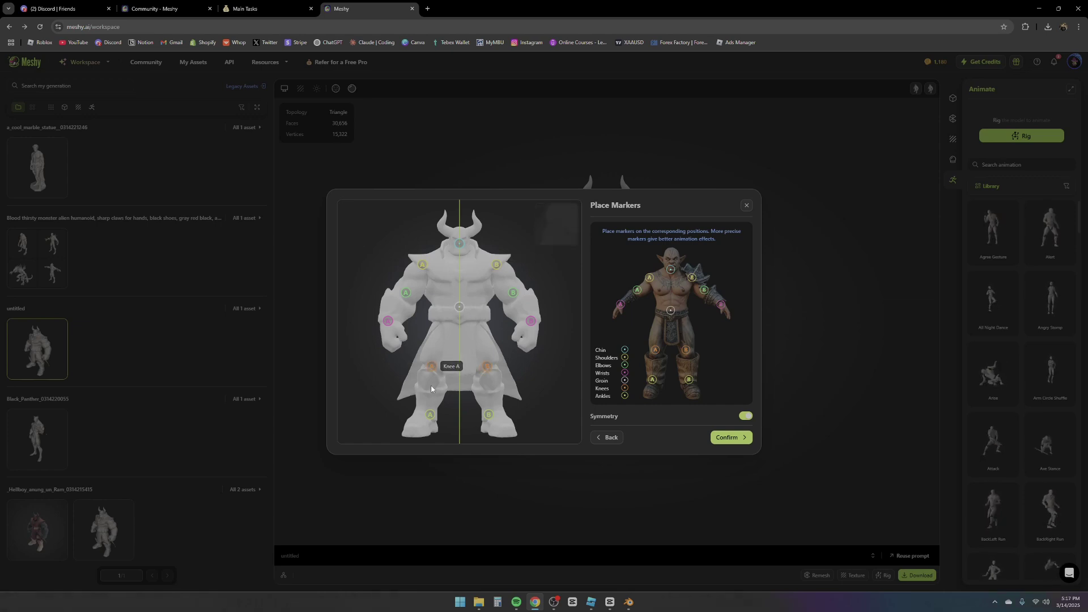
pyautogui.moveTo(429, 417); pyautogui.dragTo(429, 418)
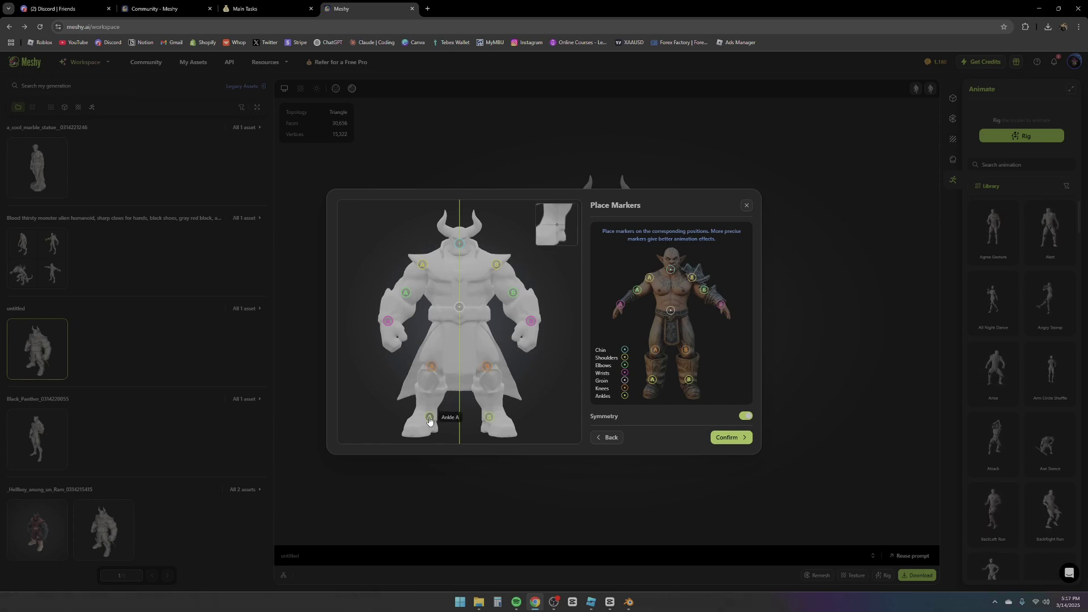
pyautogui.click(738, 442)
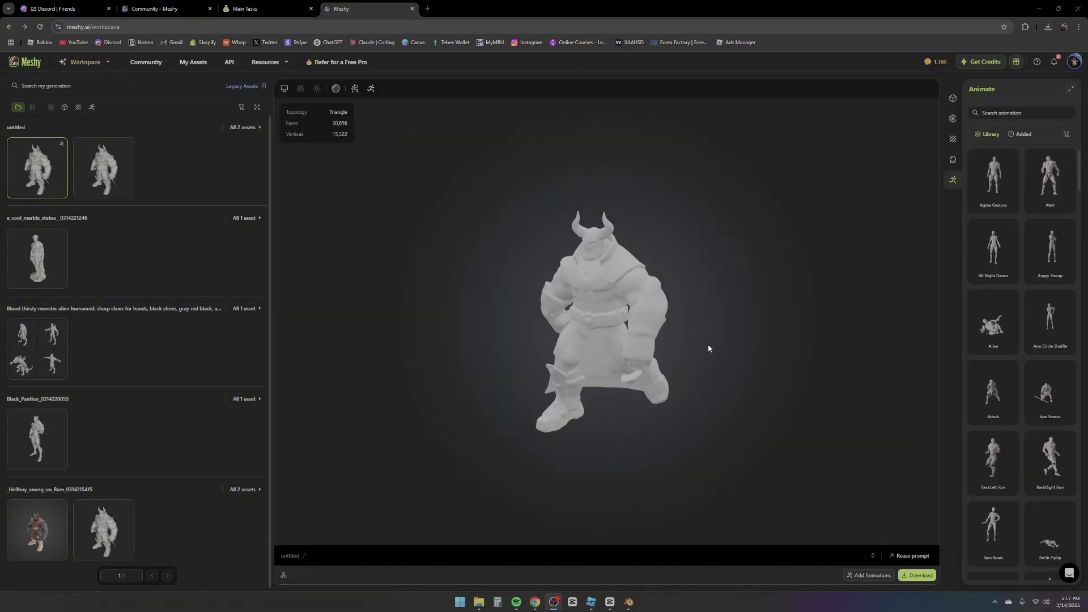
# Step: Orbit the rigged horned model and browse the animation library to preview Counterstrike
pyautogui.moveTo(664, 324); pyautogui.dragTo(801, 320)
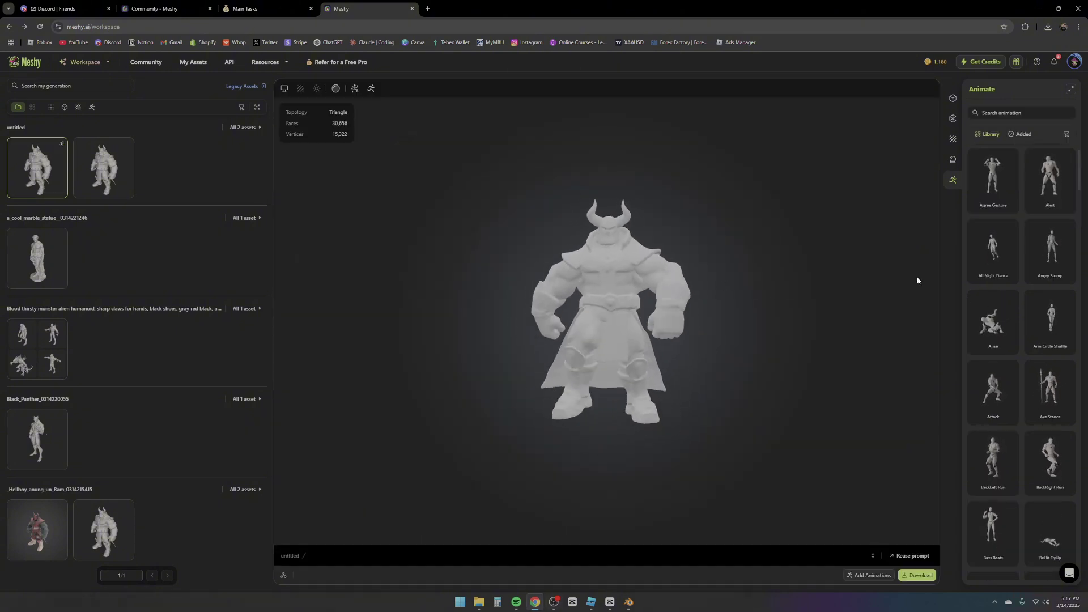
pyautogui.scroll(-3, 1020, 272)
pyautogui.scroll(-4, 1021, 249)
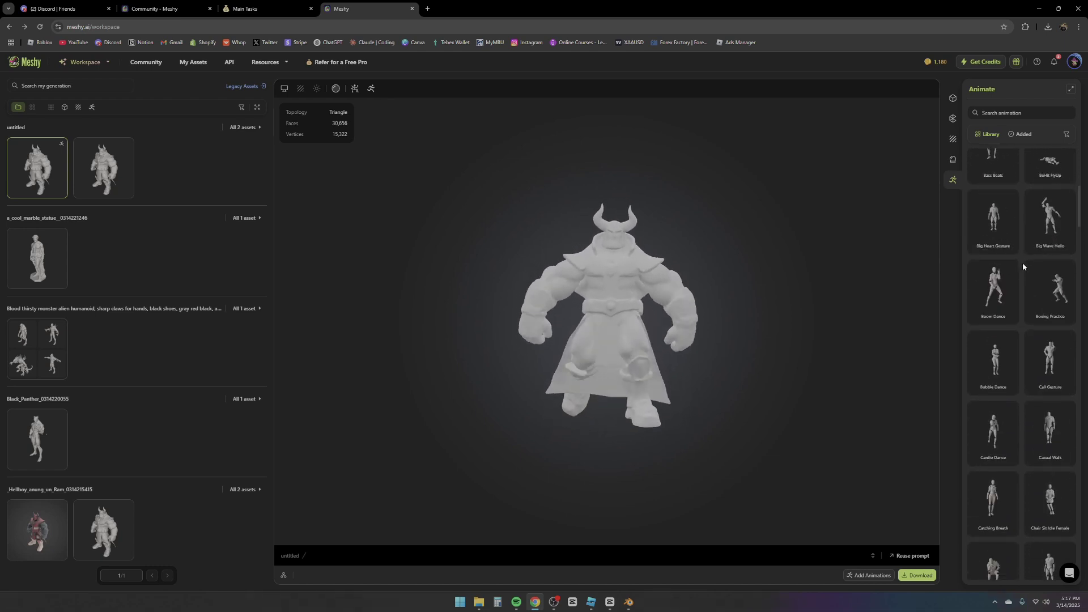
pyautogui.scroll(-5, 1030, 252)
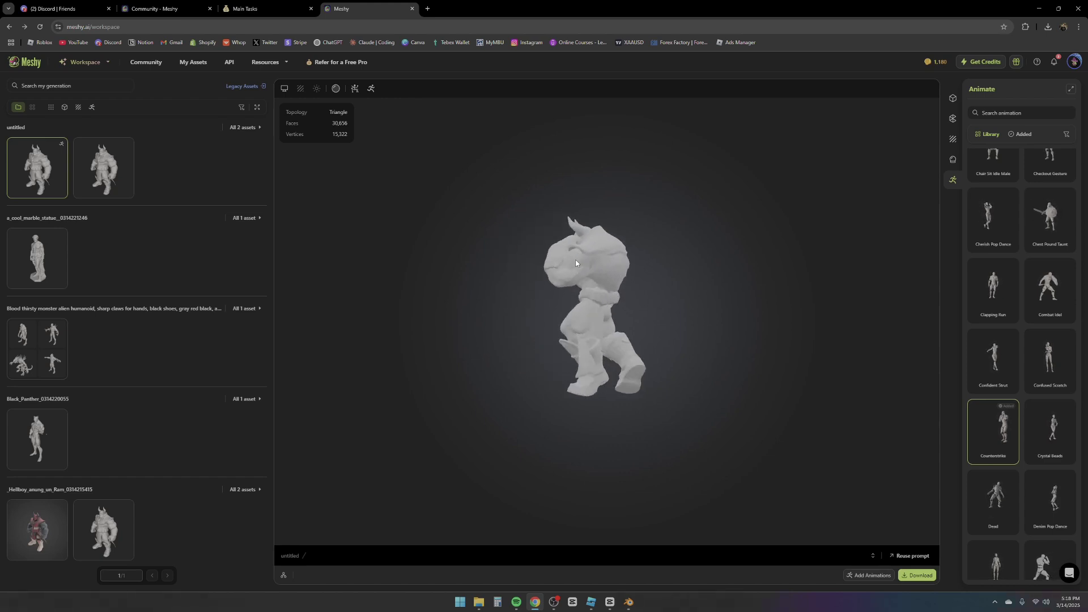
pyautogui.moveTo(1004, 438)
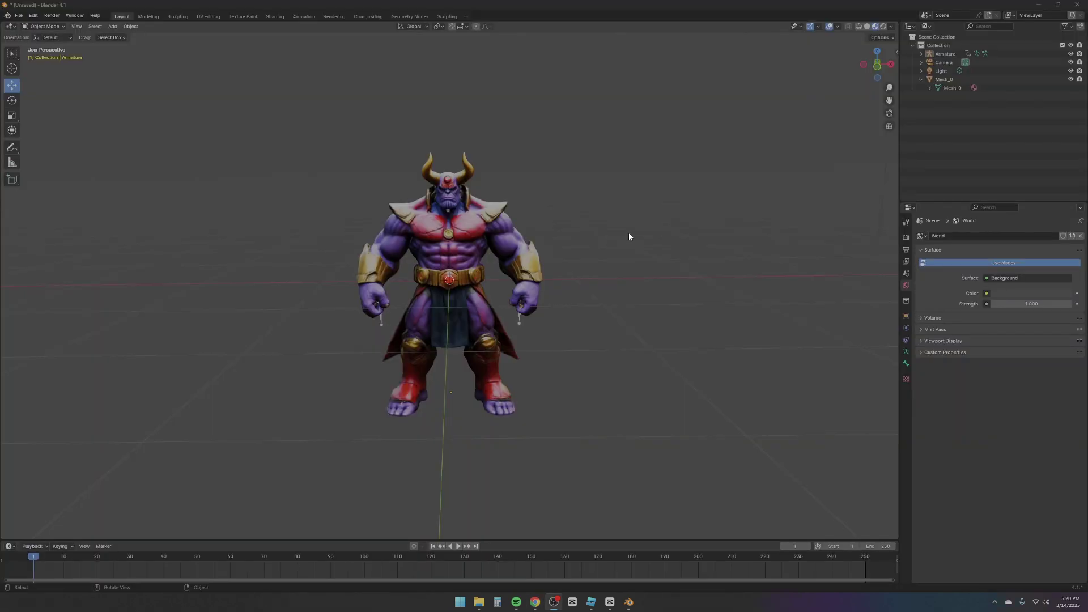
pyautogui.moveTo(629, 237); pyautogui.dragTo(560, 205, button='middle')
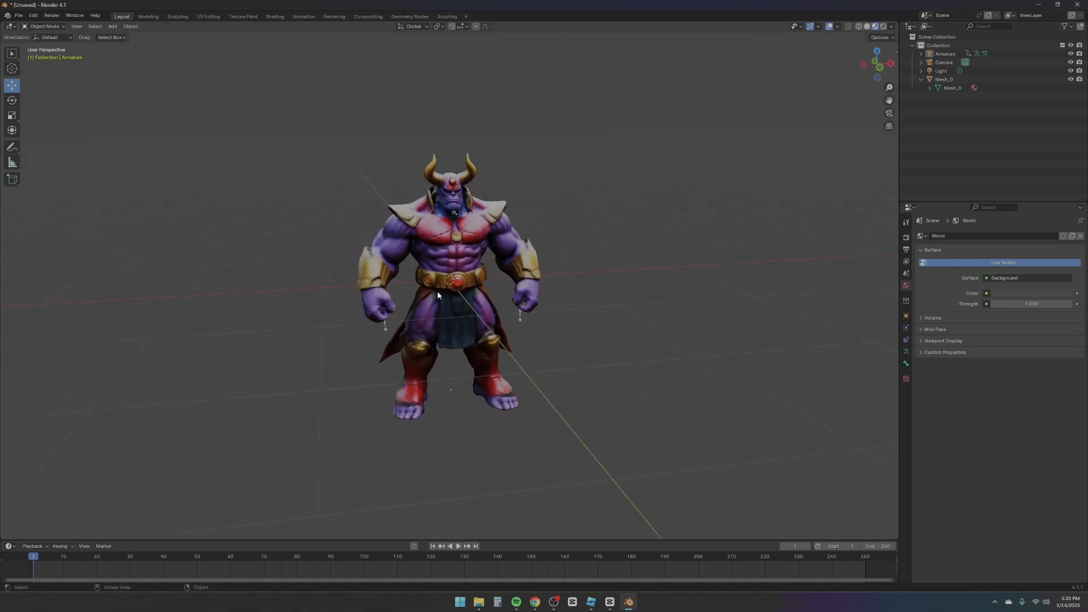
pyautogui.scroll(2, 438, 294)
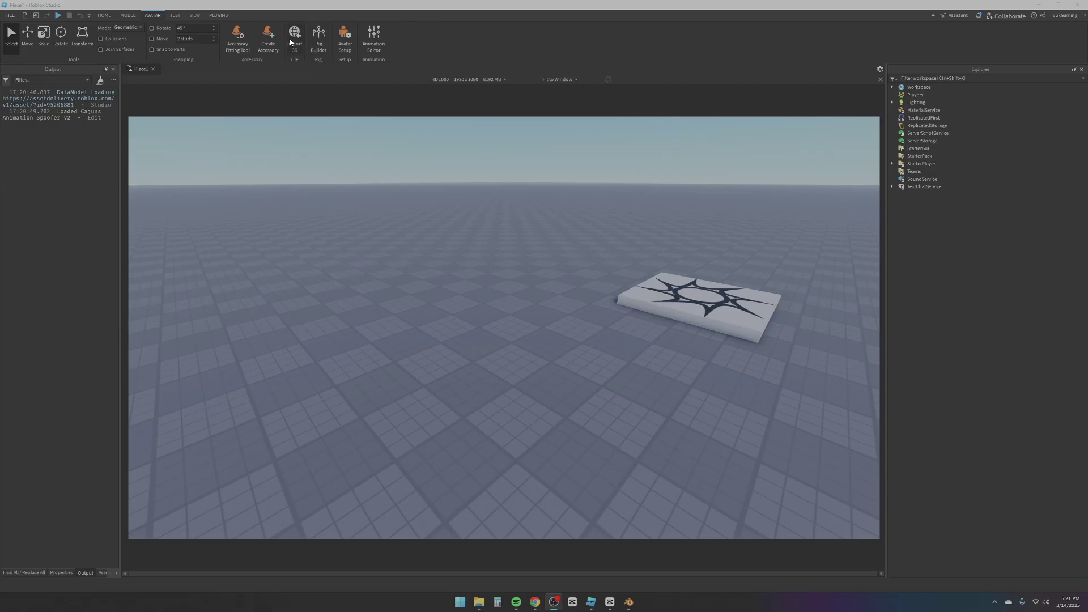
# Step: Import Character_output.fbx into the Roblox Studio place
pyautogui.click(295, 44)
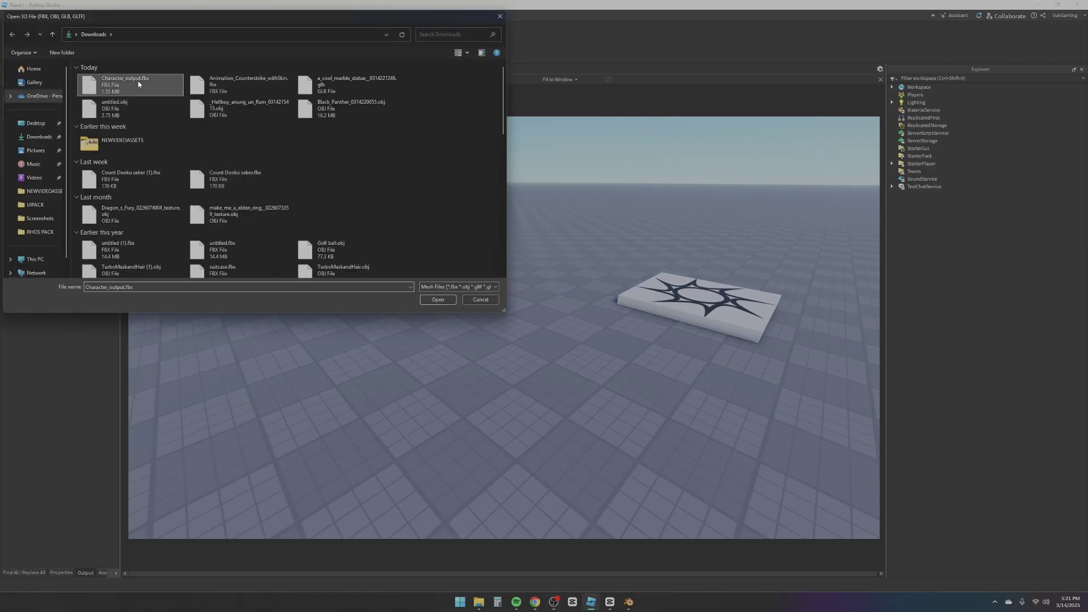
pyautogui.doubleClick(139, 85)
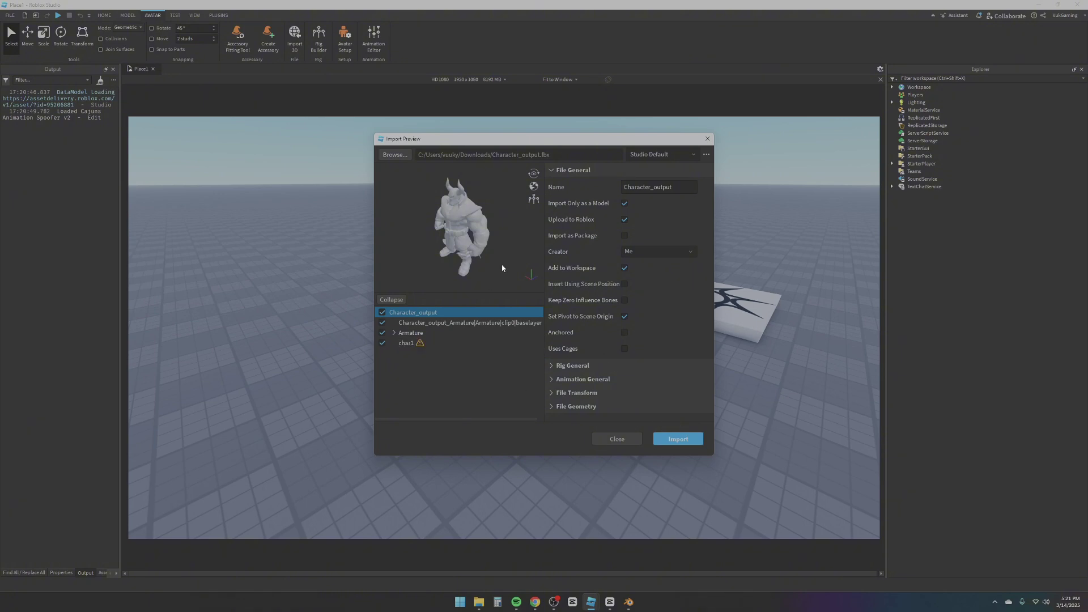
pyautogui.click(700, 440)
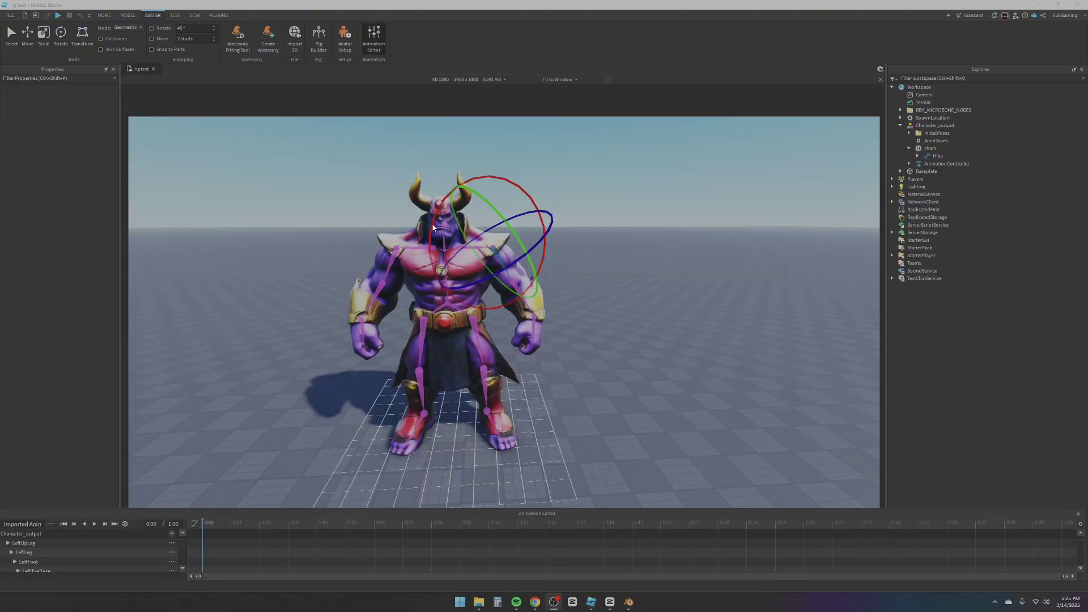
# Step: Rotate both arm joints, bending the forearm toward the belt, and tilt the head downward
pyautogui.moveTo(693, 299); pyautogui.dragTo(702, 295, button='middle')
pyautogui.click(702, 294)
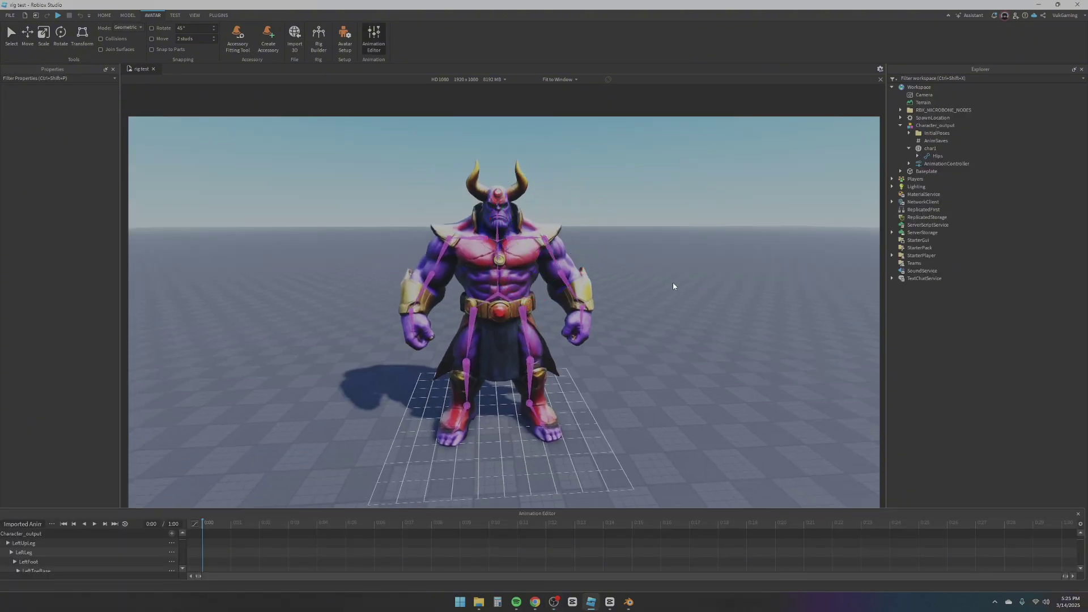
pyautogui.click(545, 258)
pyautogui.moveTo(549, 300)
pyautogui.mouseDown()
pyautogui.moveTo(566, 301)
pyautogui.moveTo(552, 305)
pyautogui.mouseUp()
pyautogui.click(417, 318)
pyautogui.moveTo(445, 309); pyautogui.dragTo(467, 277)
pyautogui.click(499, 210)
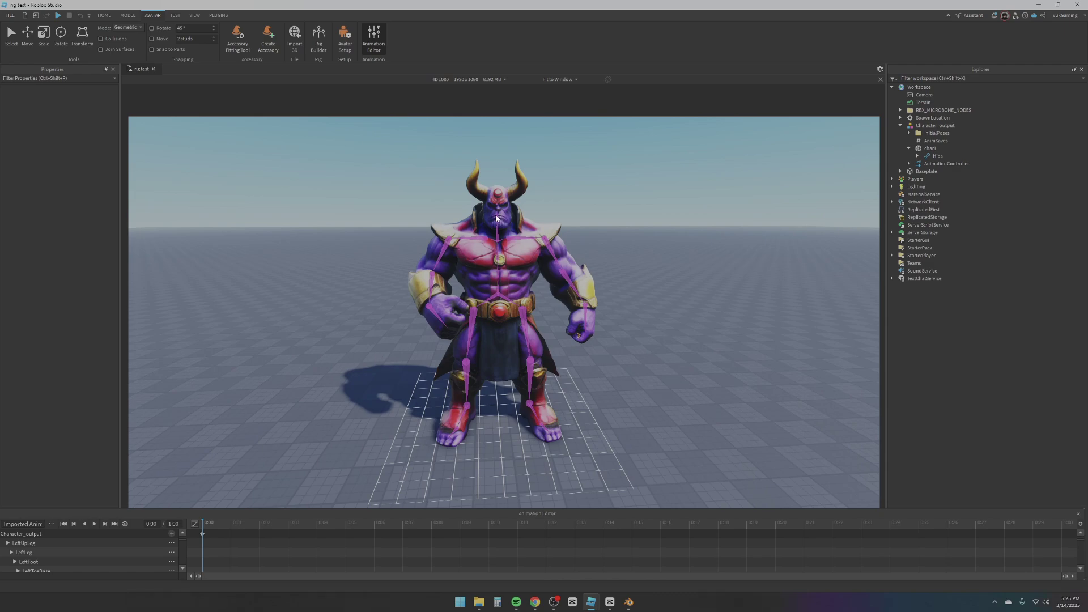
pyautogui.click(497, 220)
pyautogui.moveTo(499, 228); pyautogui.dragTo(500, 259)
pyautogui.click(680, 259)
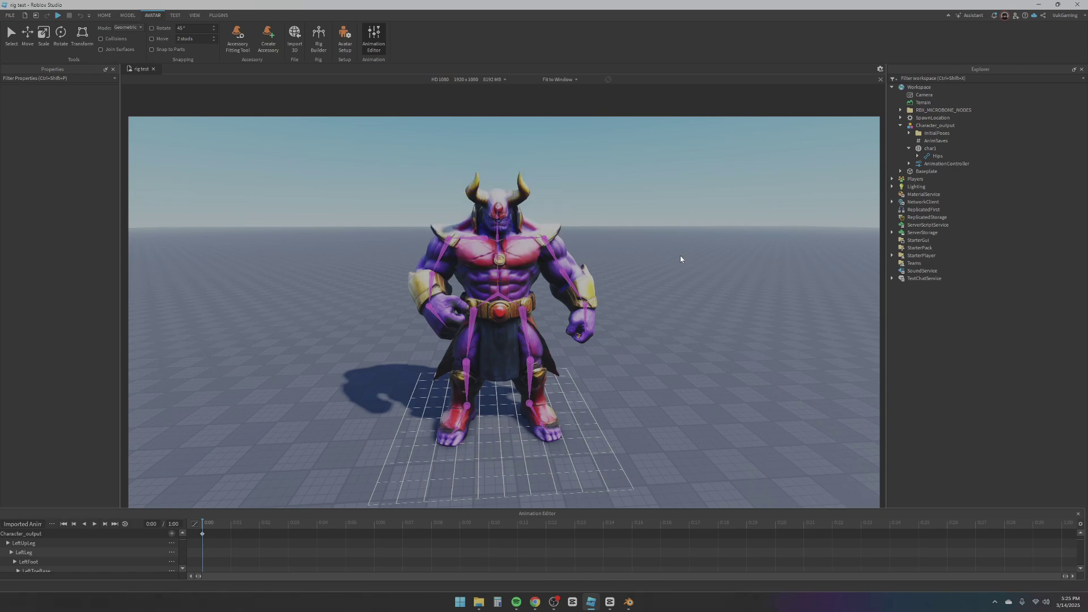
pyautogui.moveTo(681, 256); pyautogui.dragTo(632, 248, button='middle')
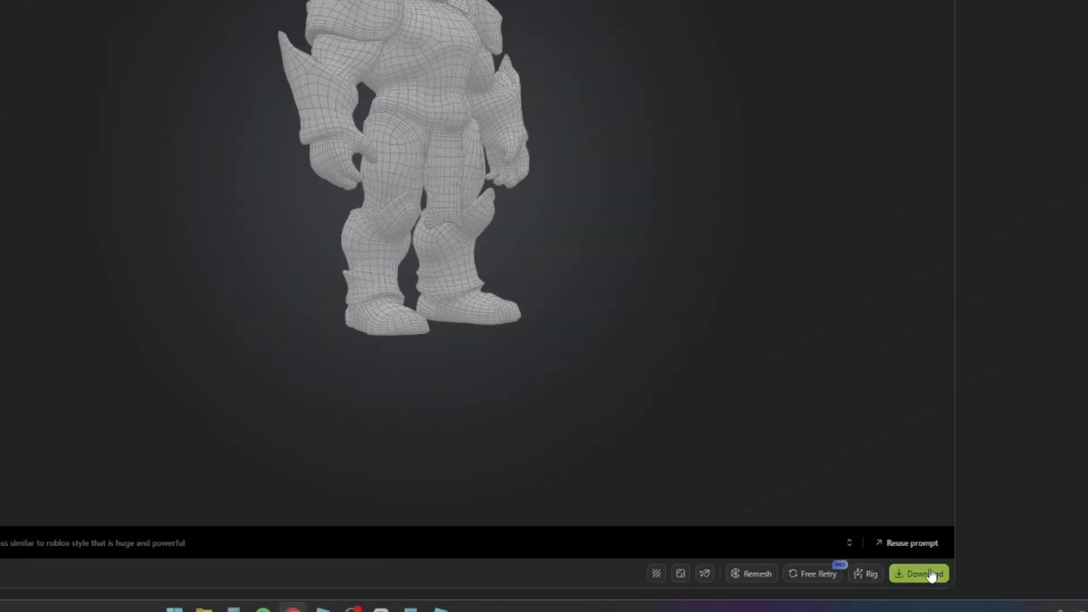
# Step: Download the Elden Ring boss model with obj chosen as the format
pyautogui.click(1046, 599)
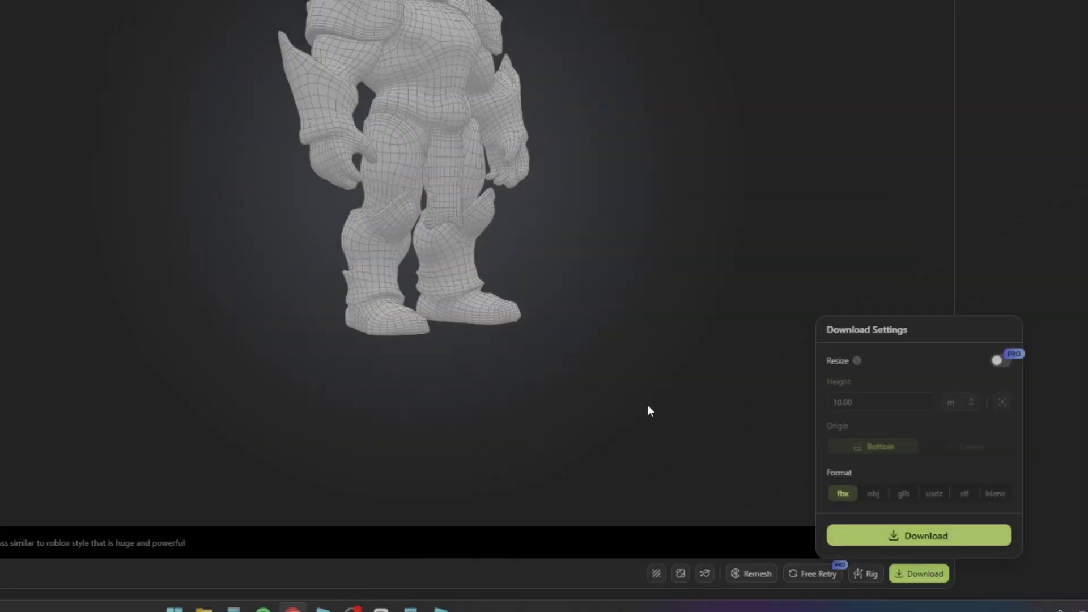
pyautogui.click(875, 495)
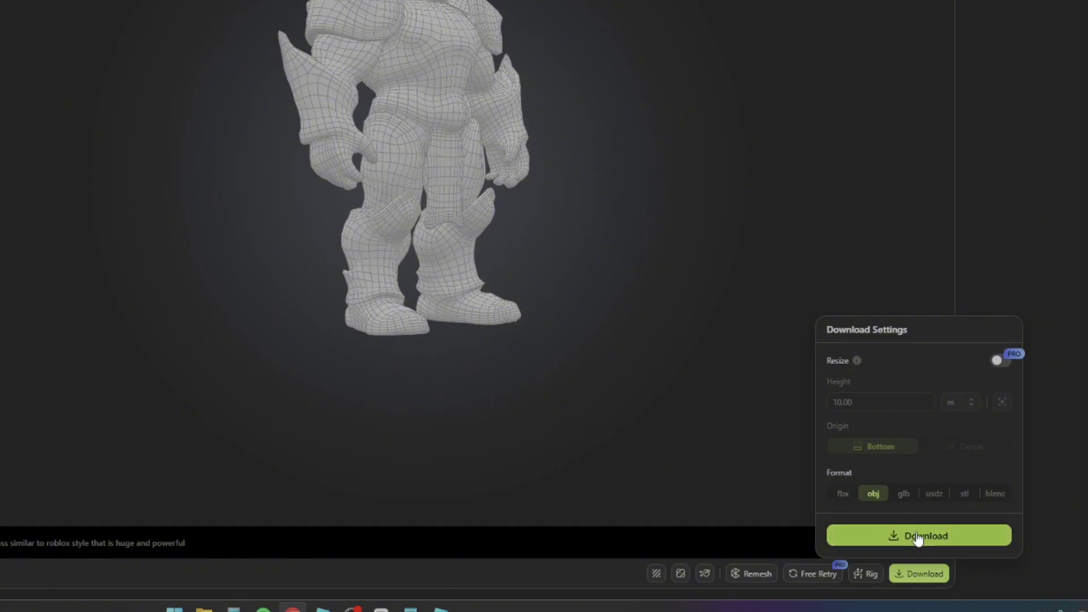
pyautogui.click(913, 534)
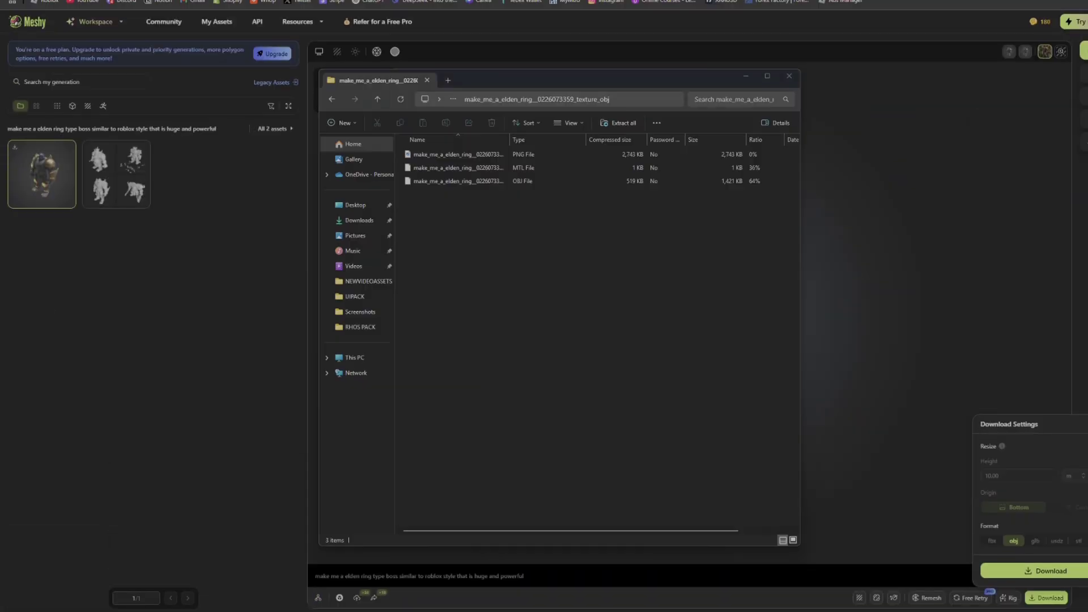
# Step: Inspect the downloaded archive's PNG, MTL and OBJ files, selecting the OBJ file
pyautogui.click(551, 254)
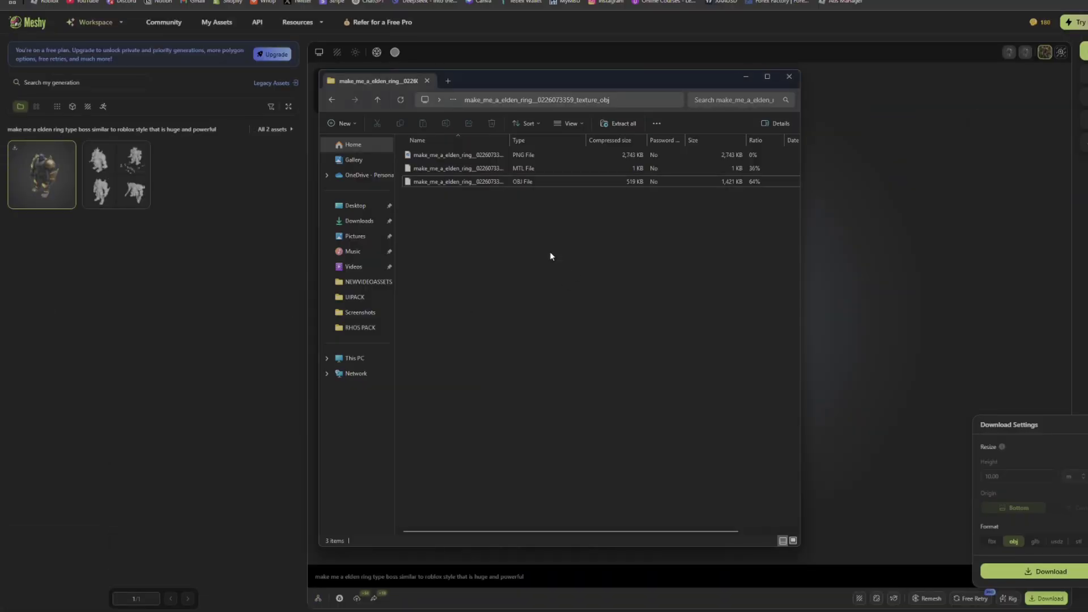
pyautogui.moveTo(522, 252); pyautogui.dragTo(473, 156)
pyautogui.click(498, 234)
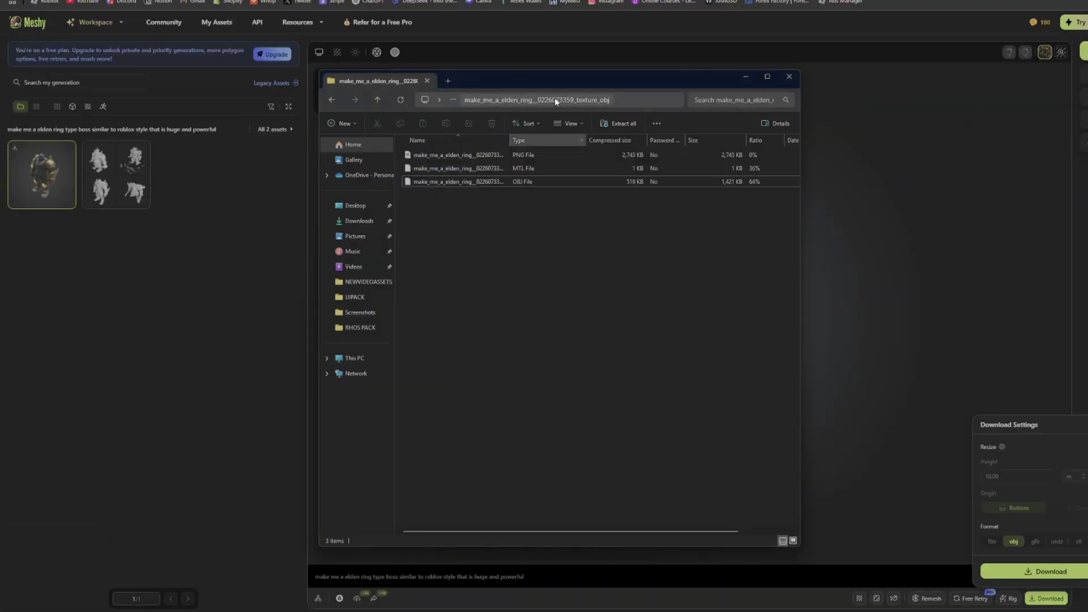
pyautogui.click(516, 189)
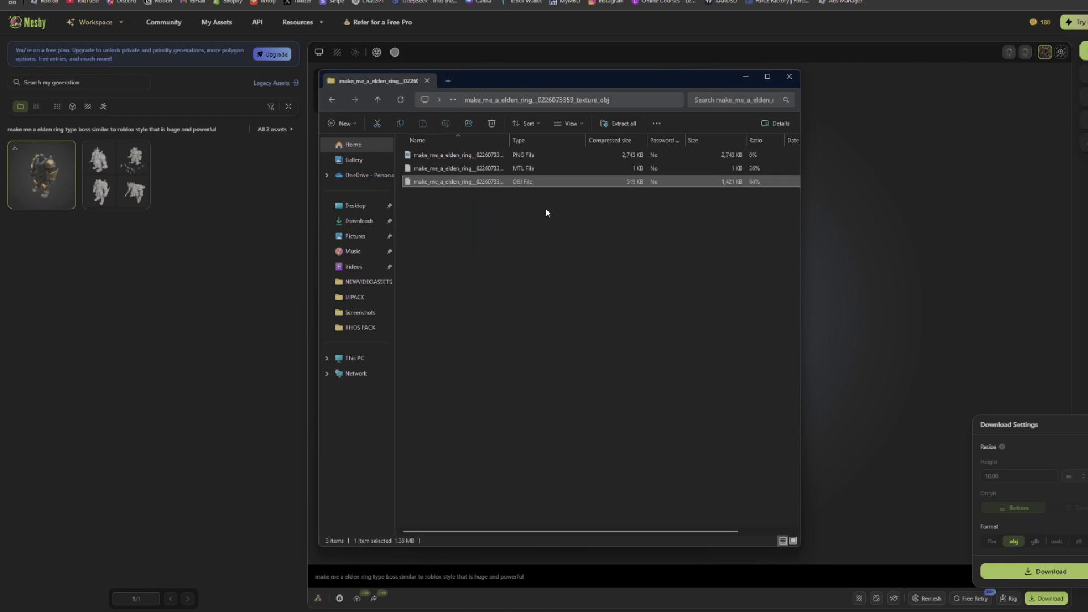
pyautogui.click(478, 191)
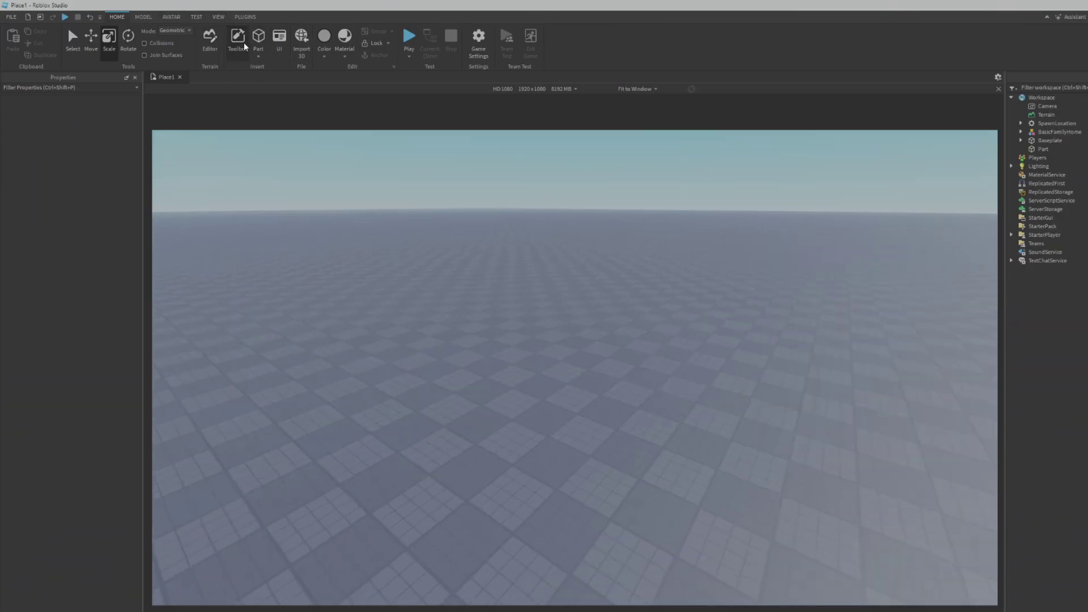
# Step: Import the boss .obj into the place and dismiss the success message
pyautogui.click(311, 53)
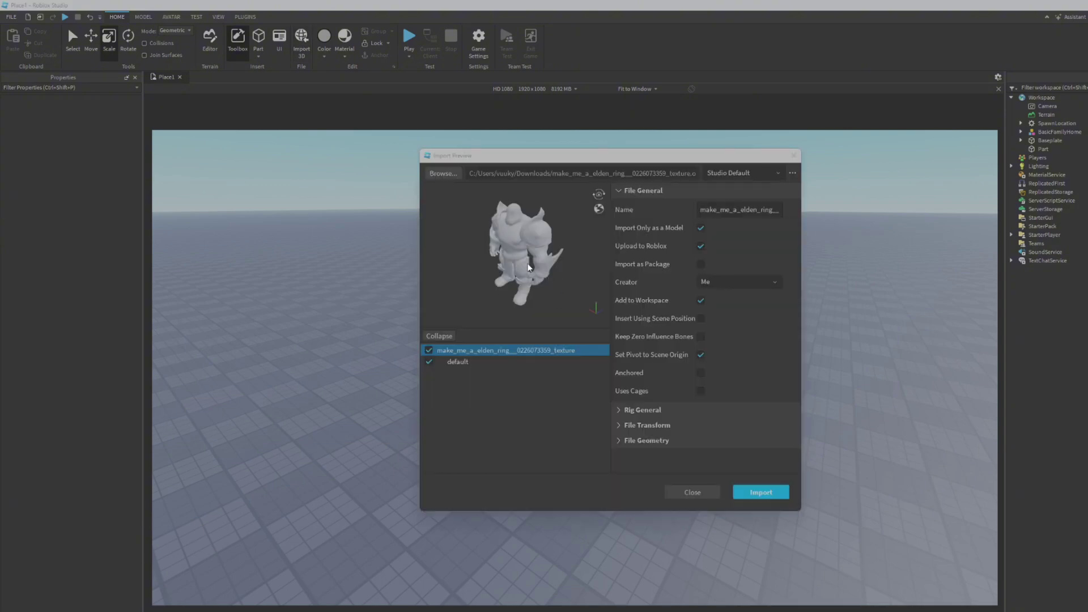
pyautogui.click(772, 497)
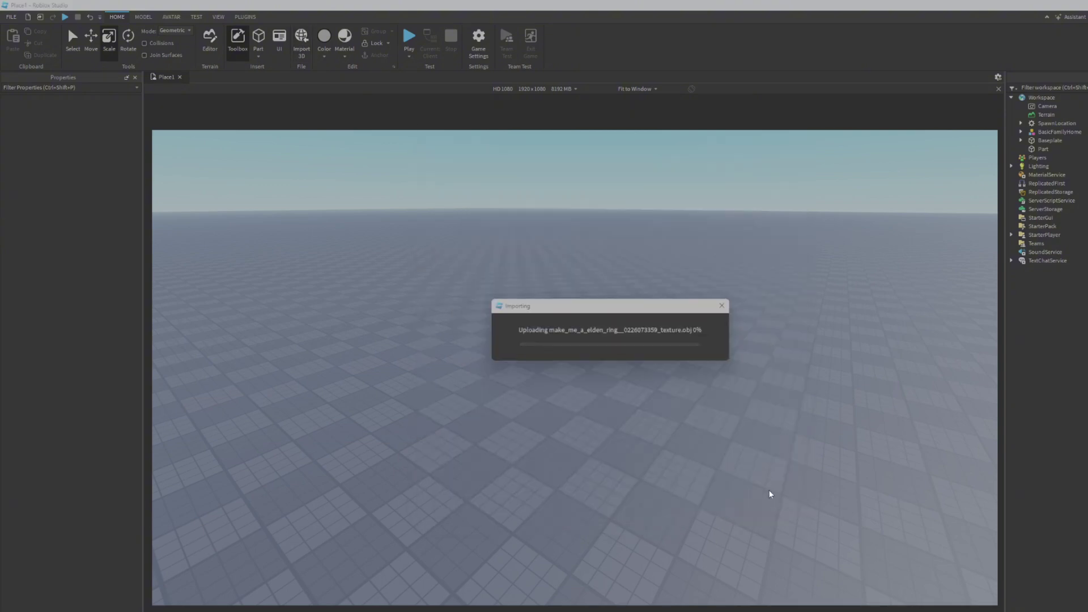
pyautogui.moveTo(613, 314); pyautogui.dragTo(609, 314)
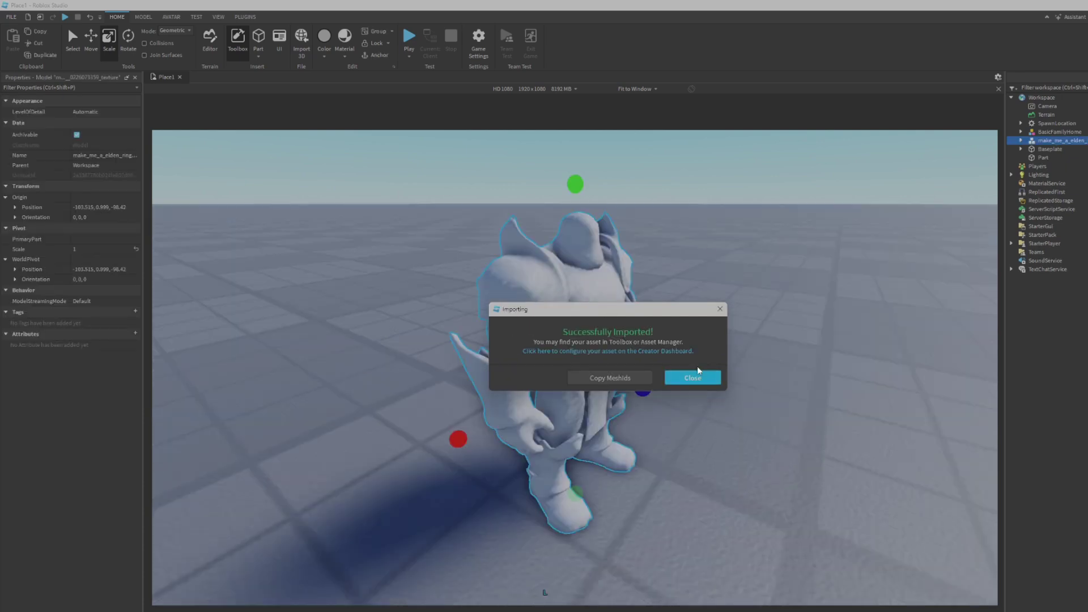
pyautogui.click(699, 372)
# Step: Enlarge the boss model with the Scale handle to 6.964
pyautogui.moveTo(755, 338); pyautogui.dragTo(646, 288, button='right')
pyautogui.scroll(-8, 763, 329)
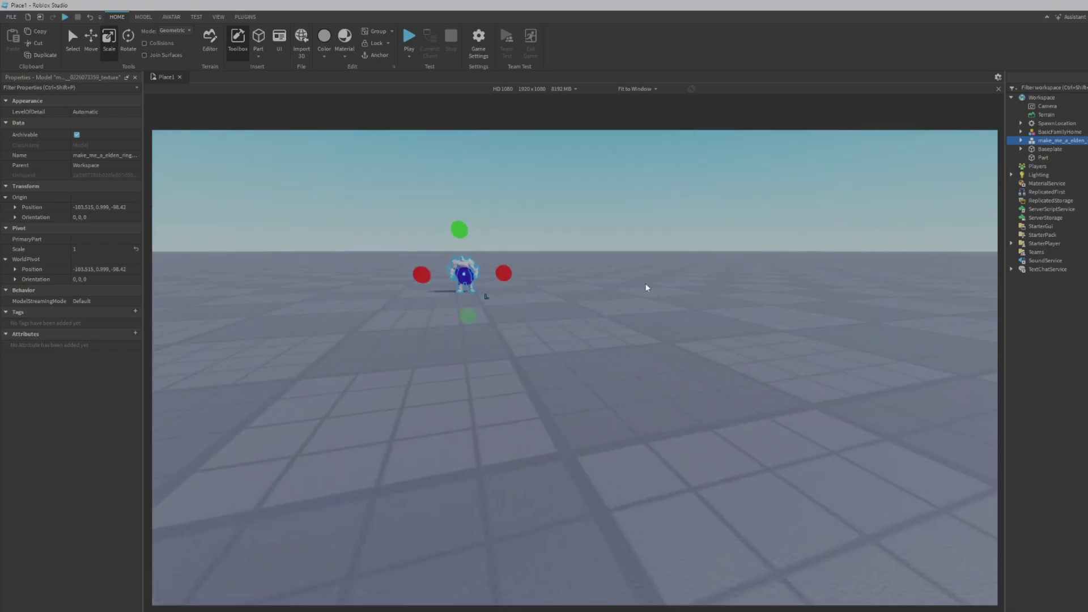
pyautogui.moveTo(457, 228); pyautogui.dragTo(448, 162)
pyautogui.moveTo(500, 274); pyautogui.dragTo(503, 247, button='right')
pyautogui.scroll(-3, 503, 247)
pyautogui.moveTo(511, 263); pyautogui.dragTo(498, 156)
pyautogui.moveTo(546, 247); pyautogui.dragTo(532, 214, button='right')
pyautogui.moveTo(532, 214); pyautogui.dragTo(530, 136)
pyautogui.moveTo(571, 183); pyautogui.dragTo(573, 214, button='right')
# Step: Focus on the enlarged boss and orbit to view its back and front
pyautogui.press('f')
pyautogui.click(733, 261)
pyautogui.moveTo(733, 260); pyautogui.dragTo(738, 262, button='right')
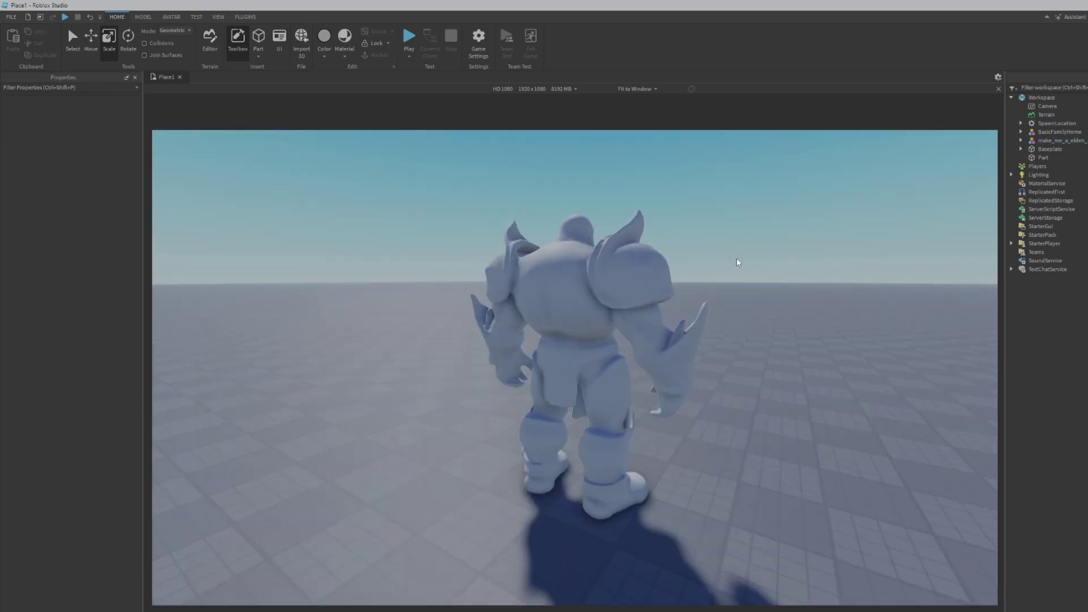
pyautogui.moveTo(531, 311); pyautogui.dragTo(552, 316, button='right')
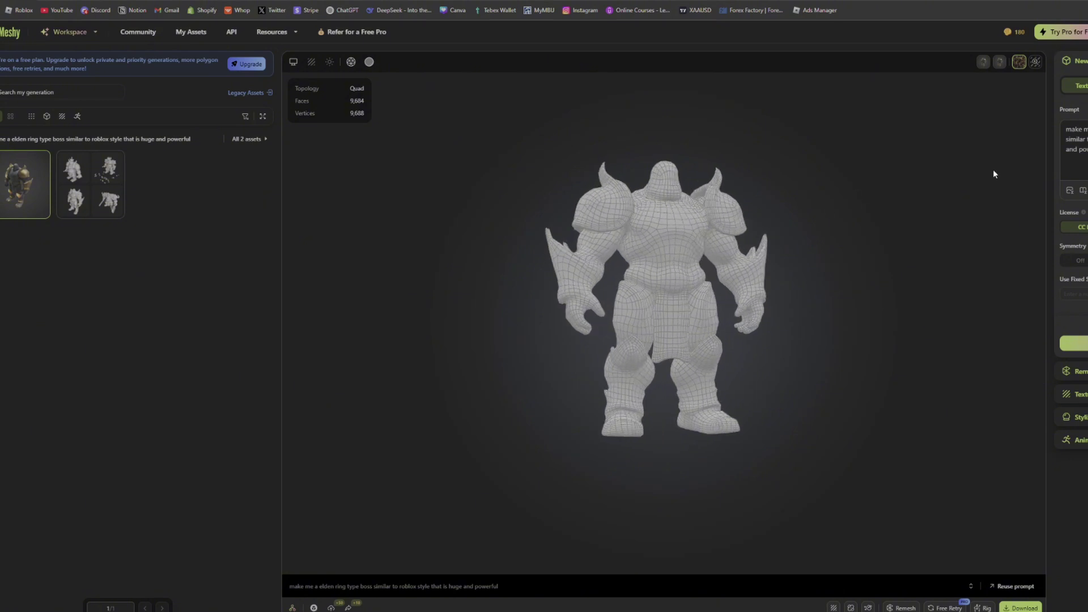
# Step: Generate an Image to 3D model named 'Dragon's Fury' from the uploaded dragon picture
pyautogui.click(1043, 86)
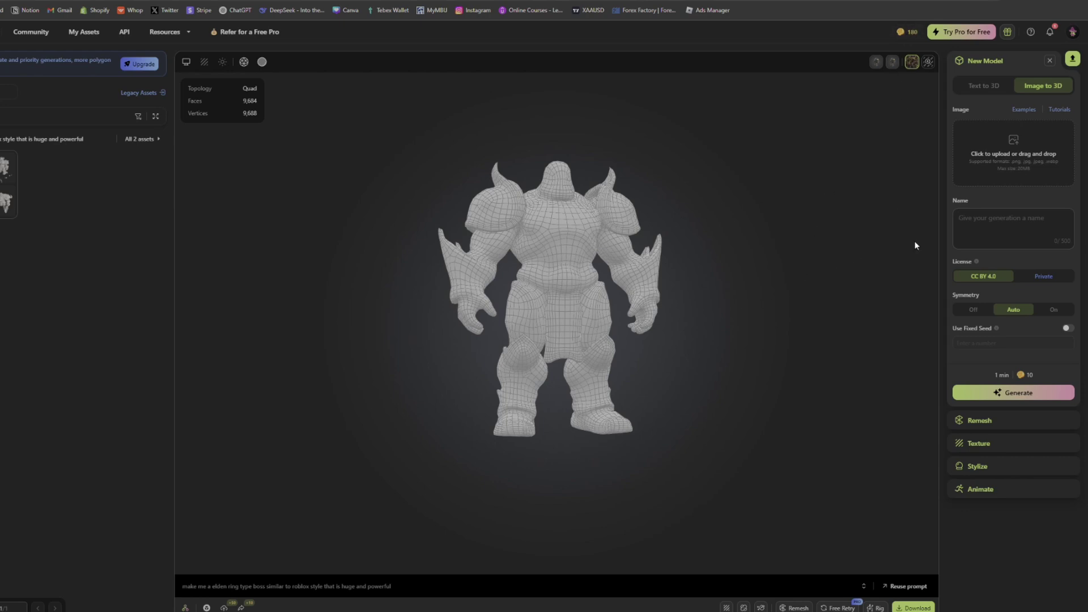
pyautogui.moveTo(719, 234); pyautogui.dragTo(593, 284)
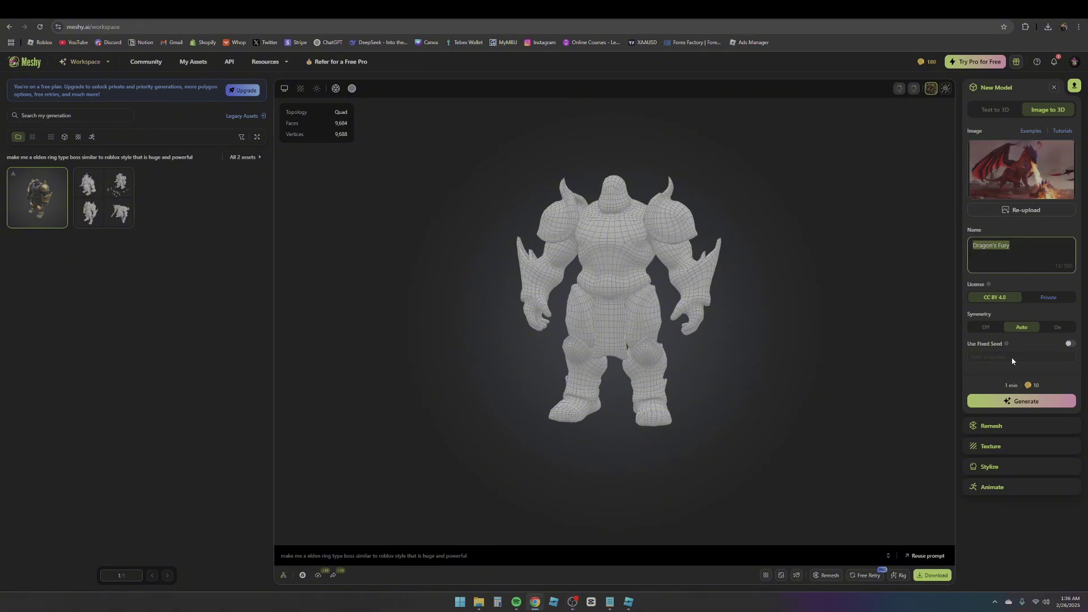
pyautogui.click(1026, 401)
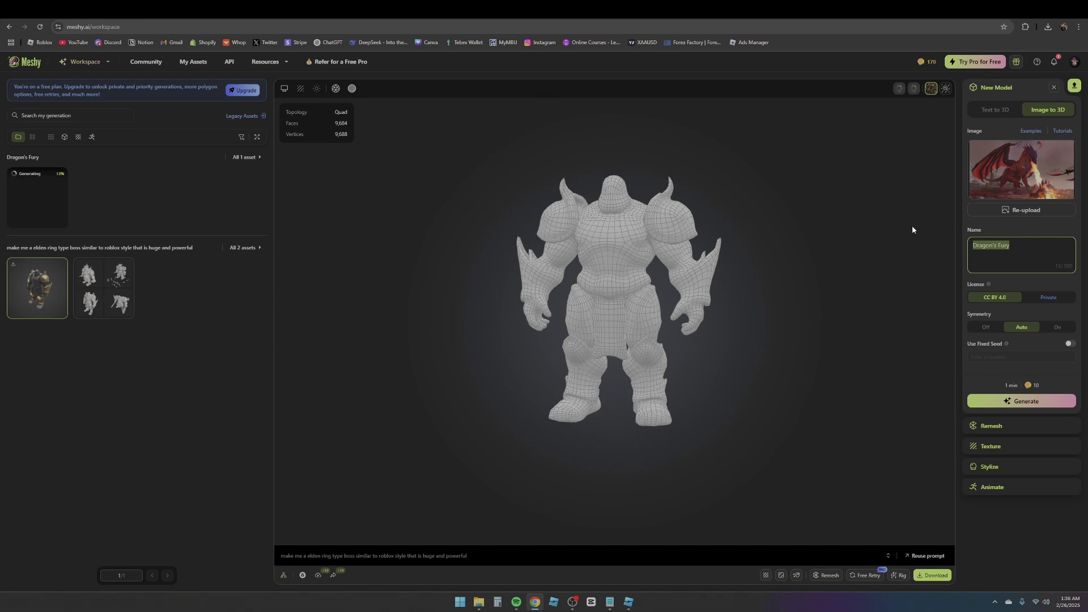
pyautogui.moveTo(594, 265); pyautogui.dragTo(627, 238)
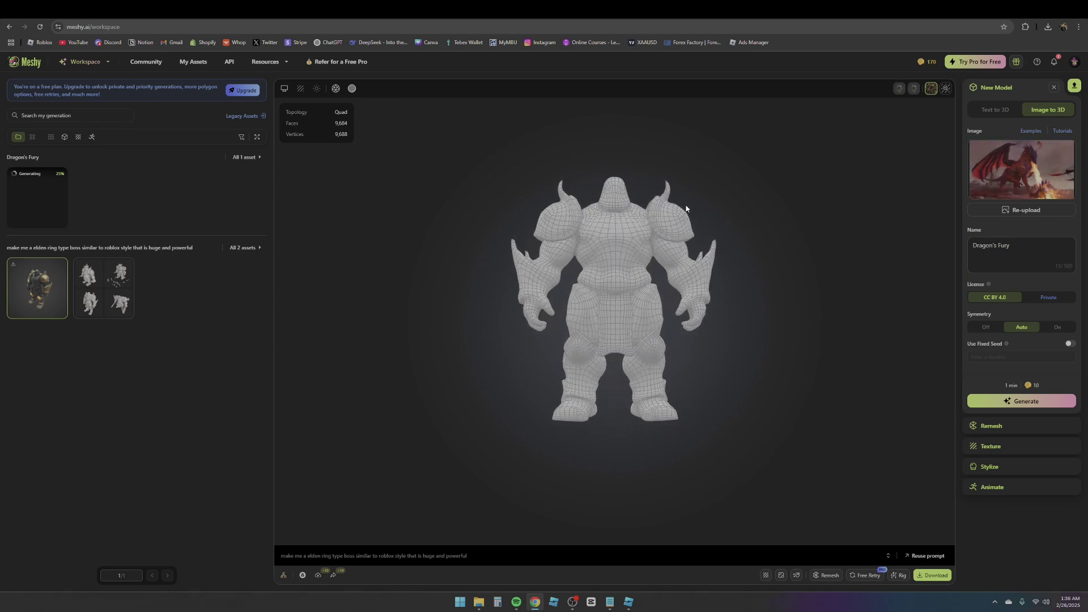
# Step: Pick the bottom-left dragon draft and confirm its full textured generation
pyautogui.moveTo(475, 277); pyautogui.dragTo(556, 266)
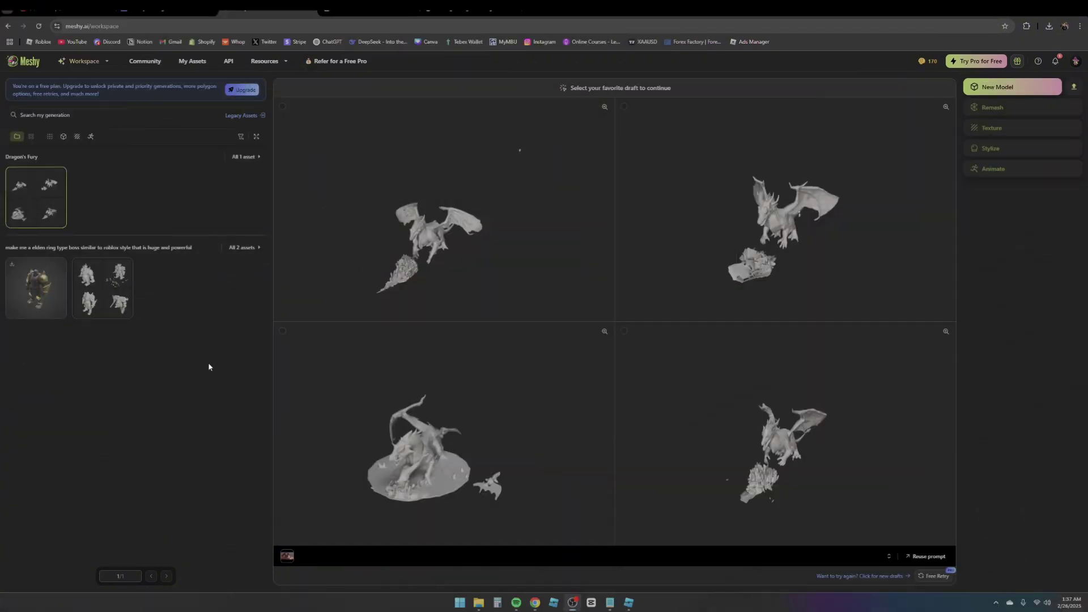
pyautogui.click(544, 372)
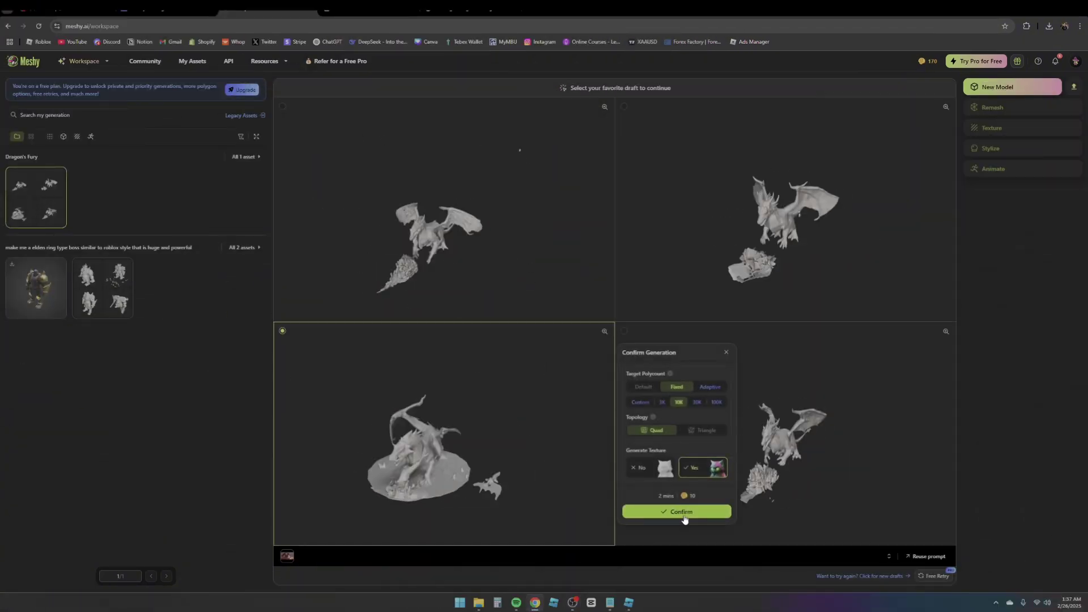
pyautogui.click(682, 512)
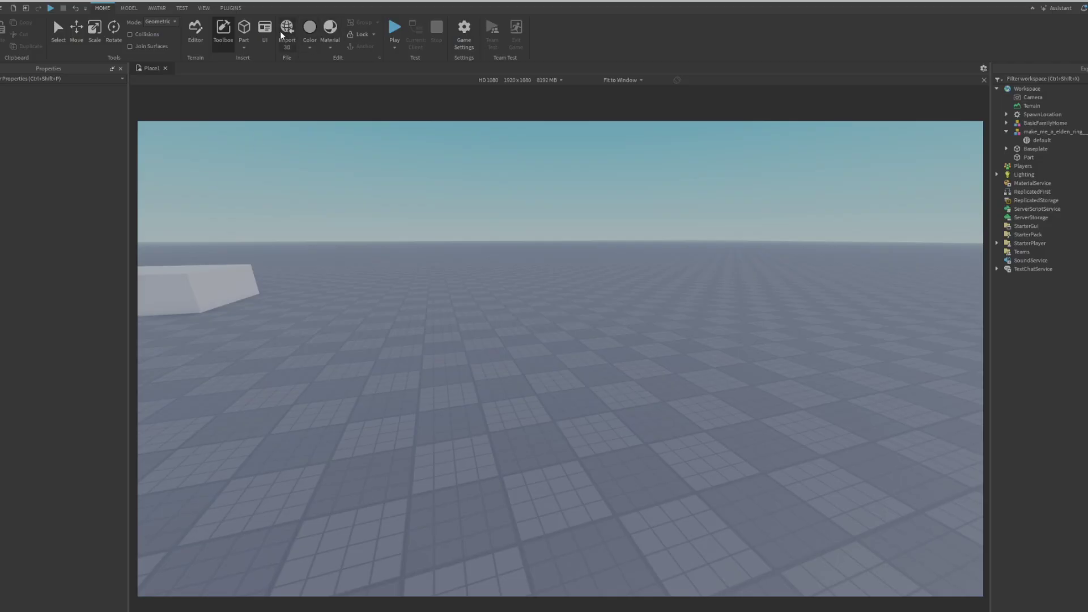
# Step: Import the Dragon's Fury .obj and dismiss the import completion message
pyautogui.click(286, 31)
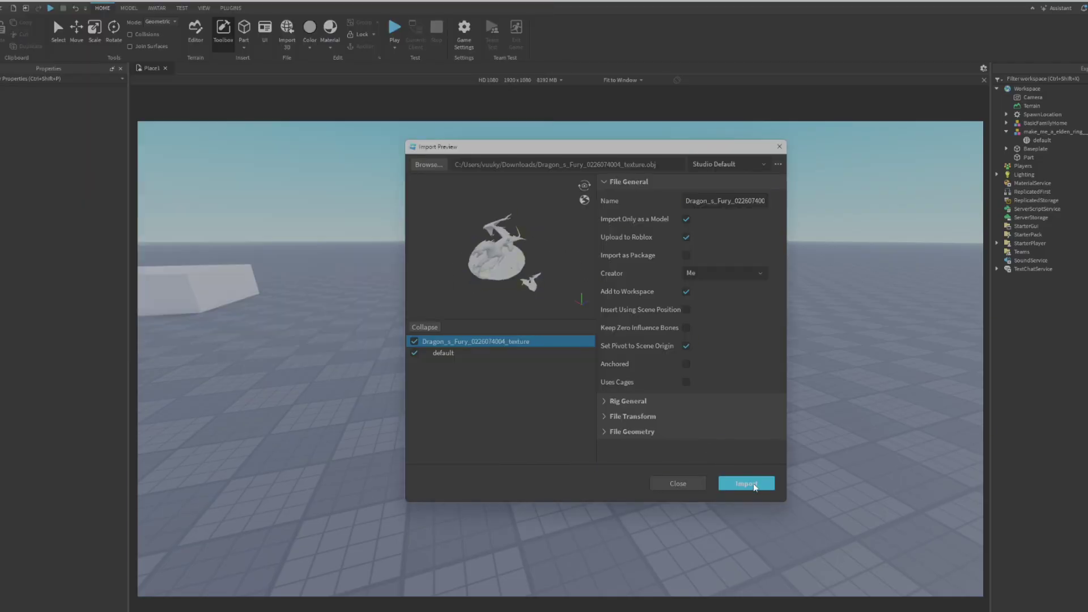
pyautogui.click(747, 483)
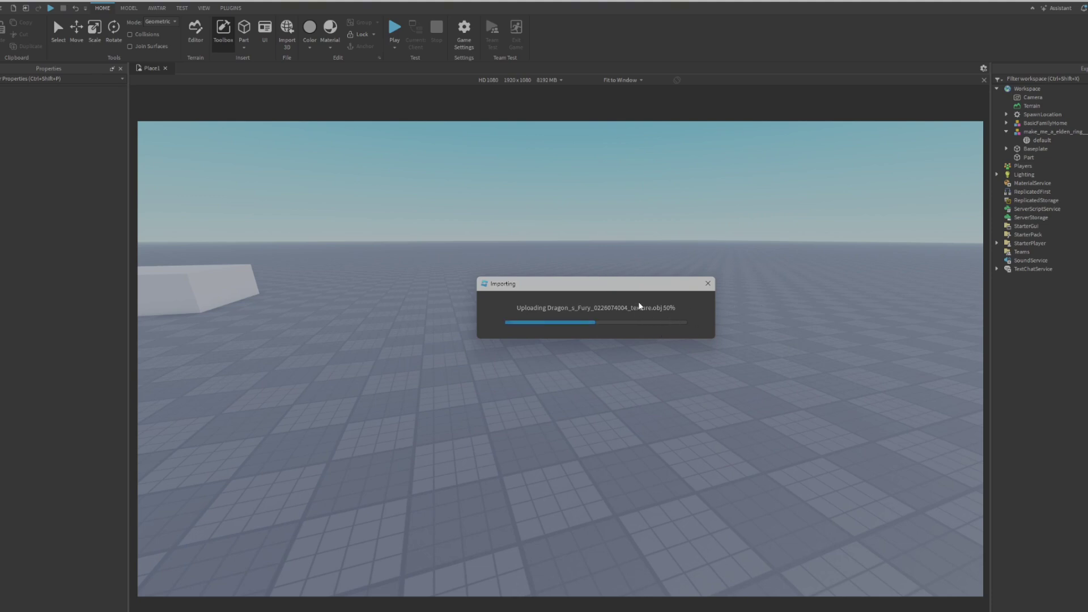
pyautogui.click(683, 355)
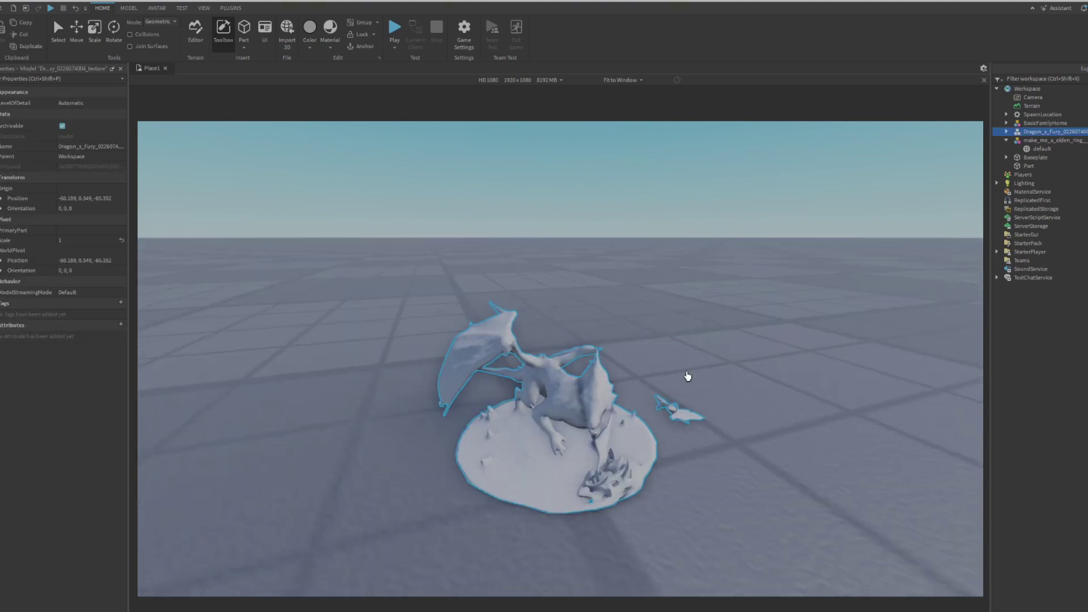
pyautogui.scroll(-10, 687, 377)
# Step: Scale the dragon up through 23.354 to 48.647
pyautogui.click(94, 31)
pyautogui.moveTo(481, 342); pyautogui.dragTo(457, 255)
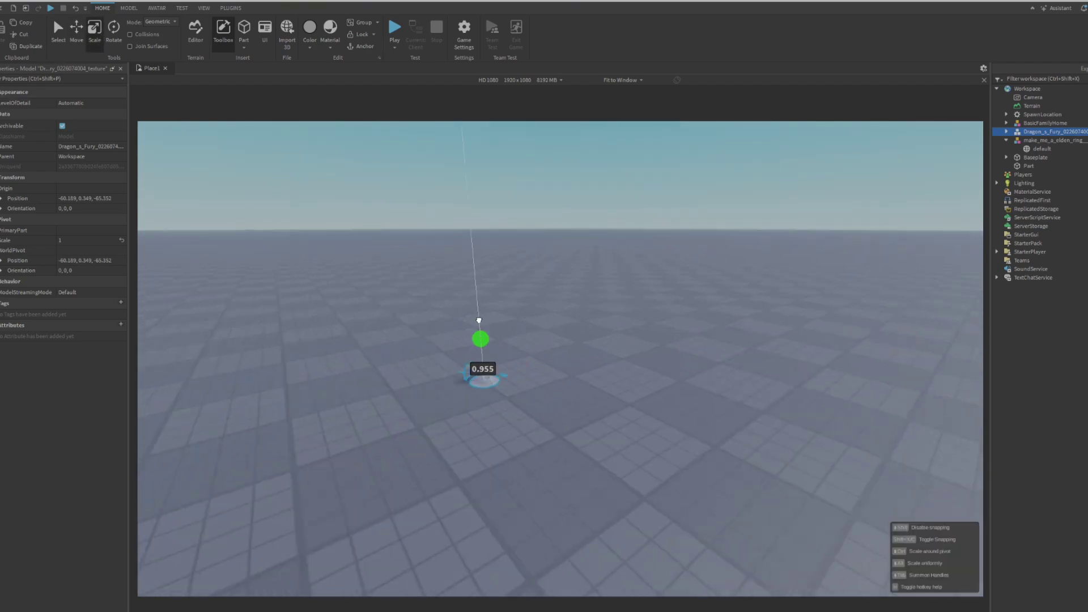
pyautogui.scroll(-4, 457, 255)
pyautogui.moveTo(519, 311); pyautogui.dragTo(496, 229)
pyautogui.scroll(-3, 497, 229)
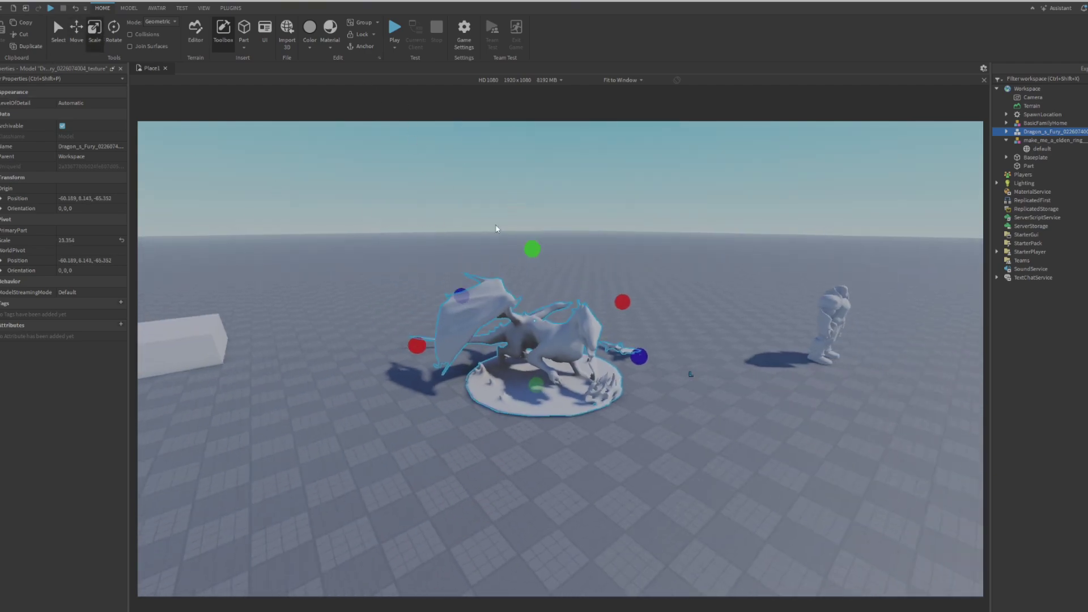
pyautogui.scroll(-1, 497, 229)
pyautogui.moveTo(537, 262); pyautogui.dragTo(454, 121)
pyautogui.scroll(-3, 520, 180)
pyautogui.moveTo(520, 180); pyautogui.dragTo(520, 177, button='right')
pyautogui.scroll(3, 521, 176)
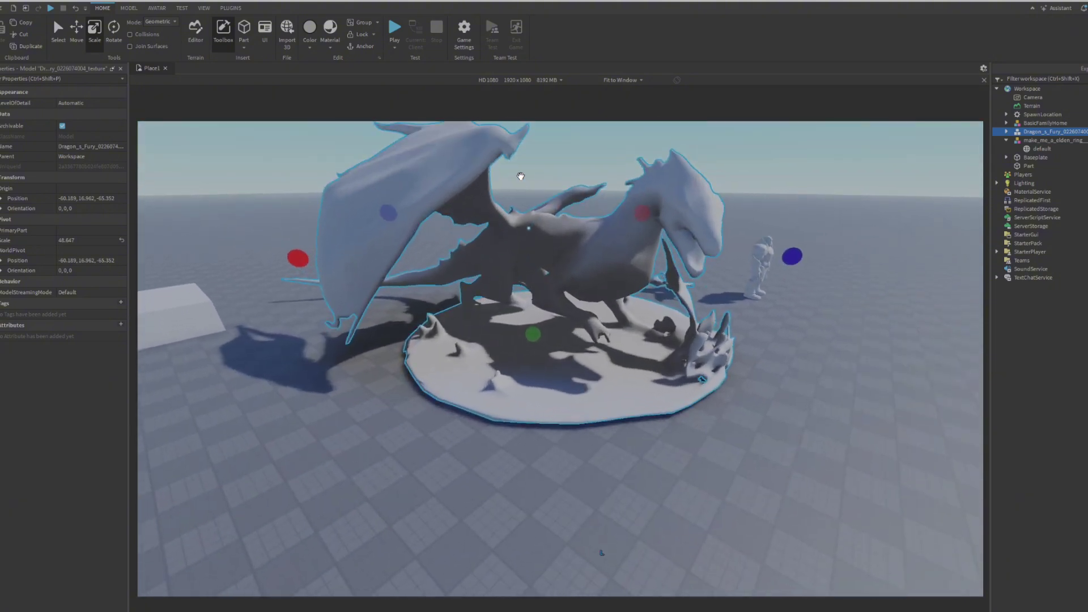
pyautogui.scroll(-1, 521, 176)
# Step: Lower the enlarged dragon by 2.835 studs with the Move tool
pyautogui.click(730, 375)
pyautogui.press('d')
pyautogui.moveTo(730, 374); pyautogui.dragTo(728, 375, button='right')
pyautogui.press('a')
pyautogui.moveTo(683, 415); pyautogui.dragTo(683, 415, button='right')
pyautogui.press('w')
pyautogui.moveTo(532, 364); pyautogui.dragTo(531, 363, button='right')
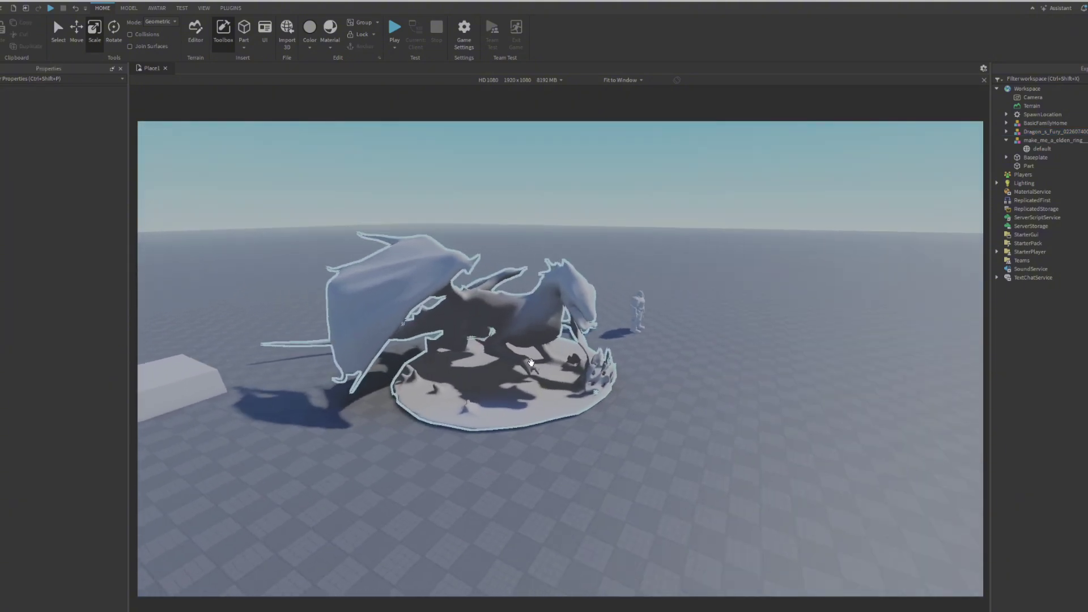
pyautogui.click(530, 361)
pyautogui.hotkey('ctrl', '2')
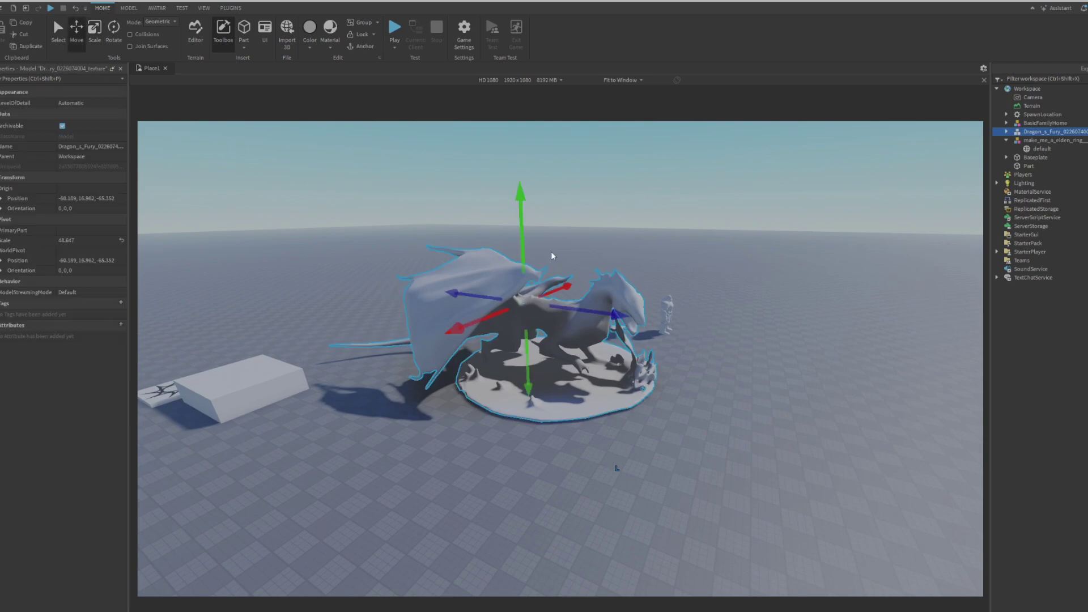
pyautogui.moveTo(522, 217); pyautogui.dragTo(516, 233)
# Step: Fly the view around the dragon and boss statues to inspect them
pyautogui.moveTo(610, 267); pyautogui.dragTo(609, 264, button='right')
pyautogui.press('w')
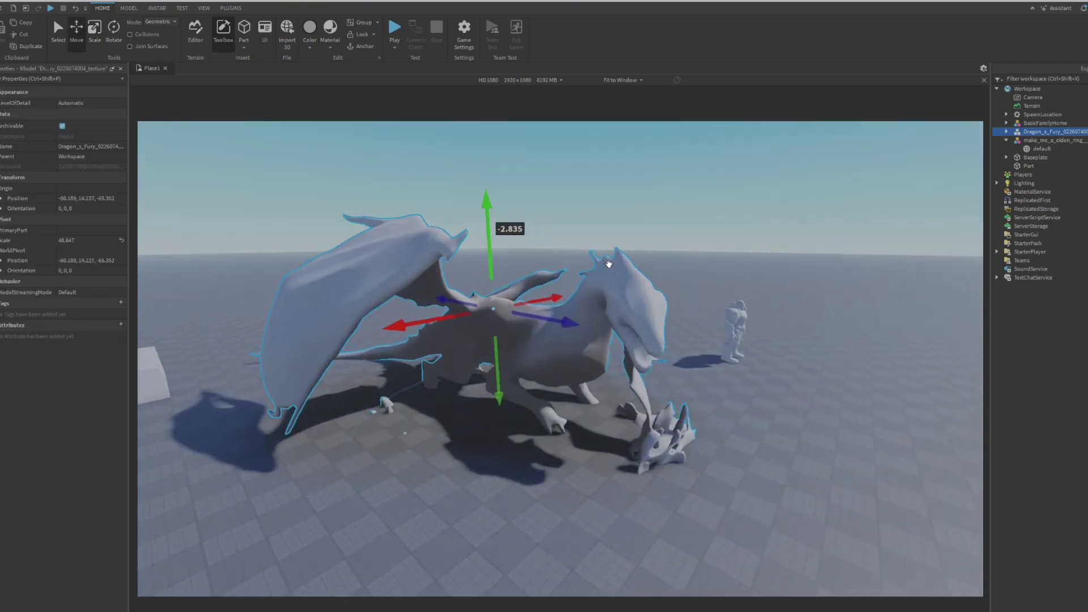
pyautogui.scroll(-8, 609, 264)
pyautogui.click(579, 209)
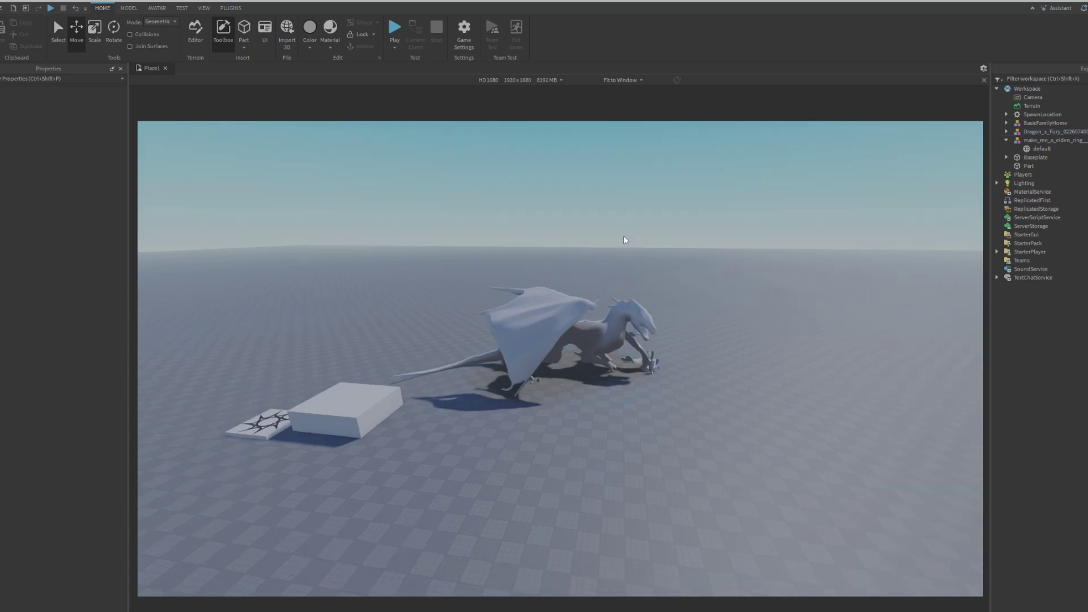
pyautogui.press('w')
pyautogui.moveTo(566, 294); pyautogui.dragTo(539, 291, button='right')
pyautogui.press('s')
pyautogui.press('w')
pyautogui.press('s')
pyautogui.press('w')
pyautogui.press('w')
pyautogui.press('s')
pyautogui.press('w')
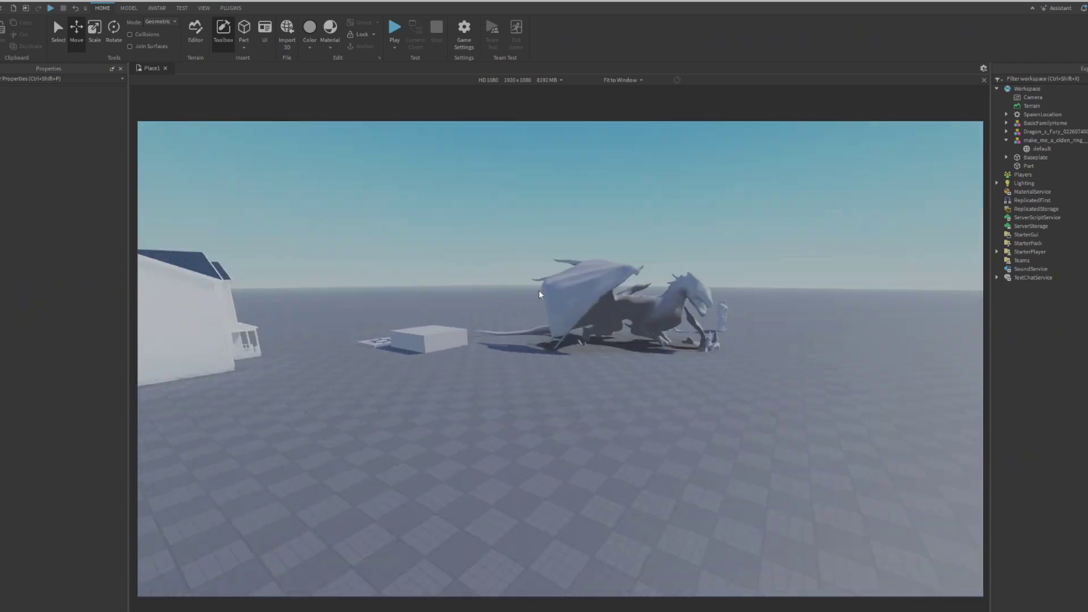
pyautogui.scroll(6, 540, 294)
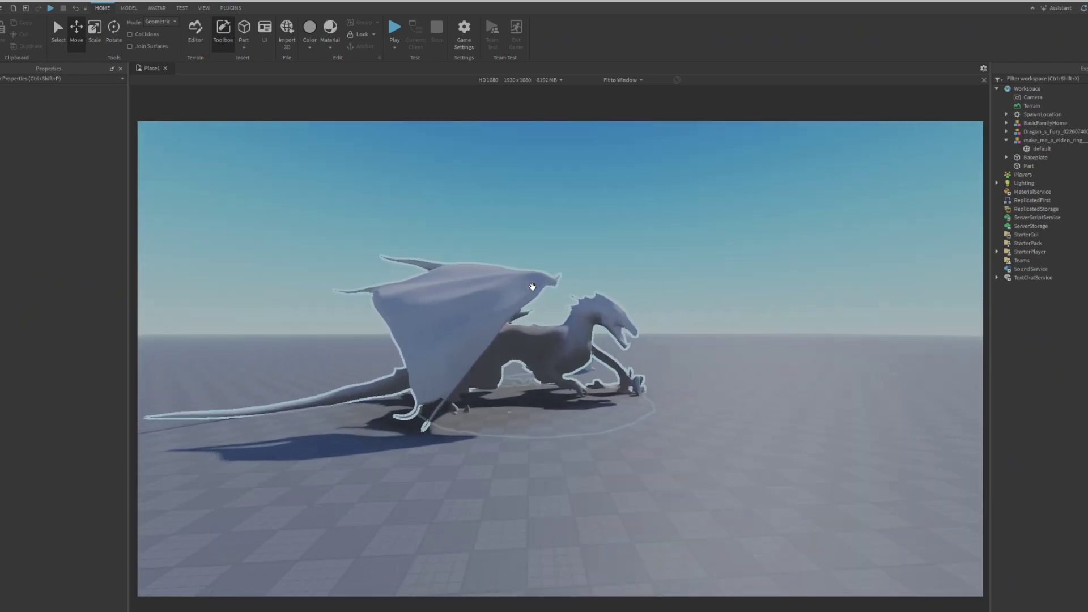
pyautogui.scroll(-3, 532, 286)
pyautogui.scroll(3, 532, 286)
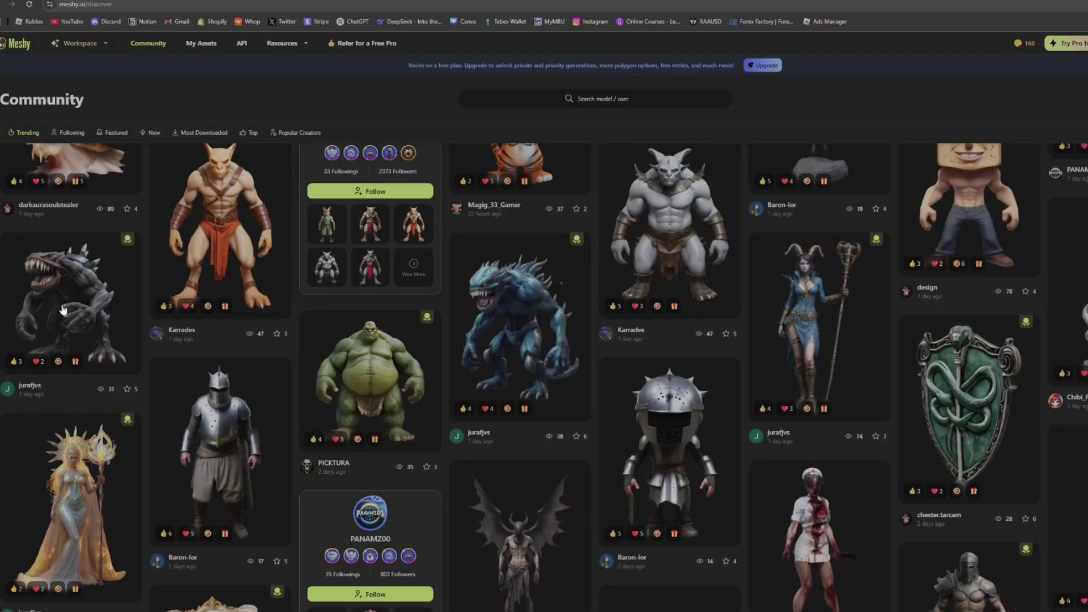
pyautogui.scroll(-1, 656, 334)
pyautogui.scroll(-1, 505, 249)
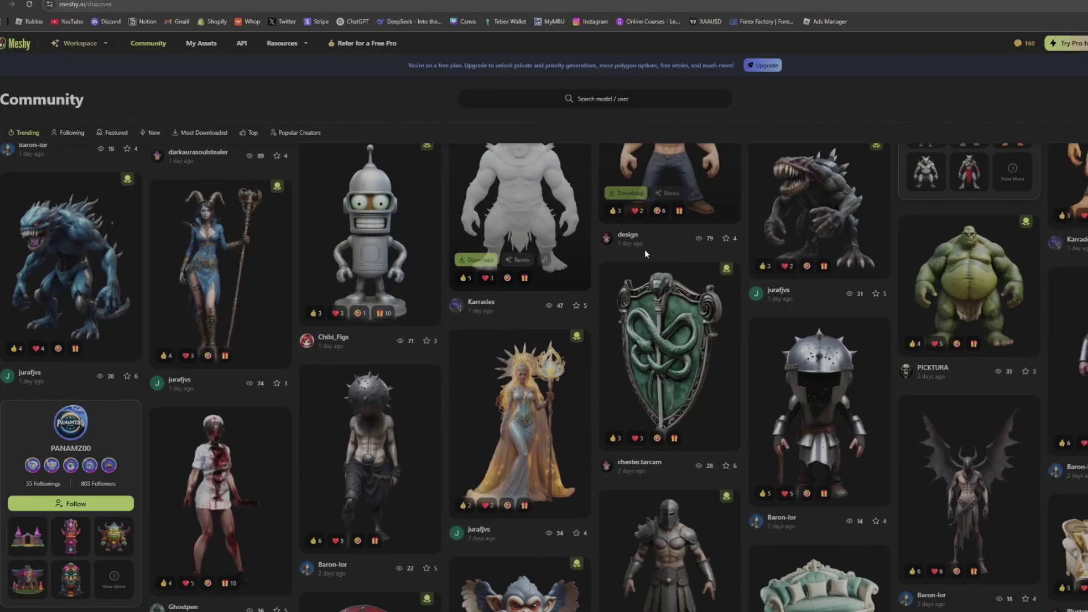
pyautogui.scroll(-5, 645, 252)
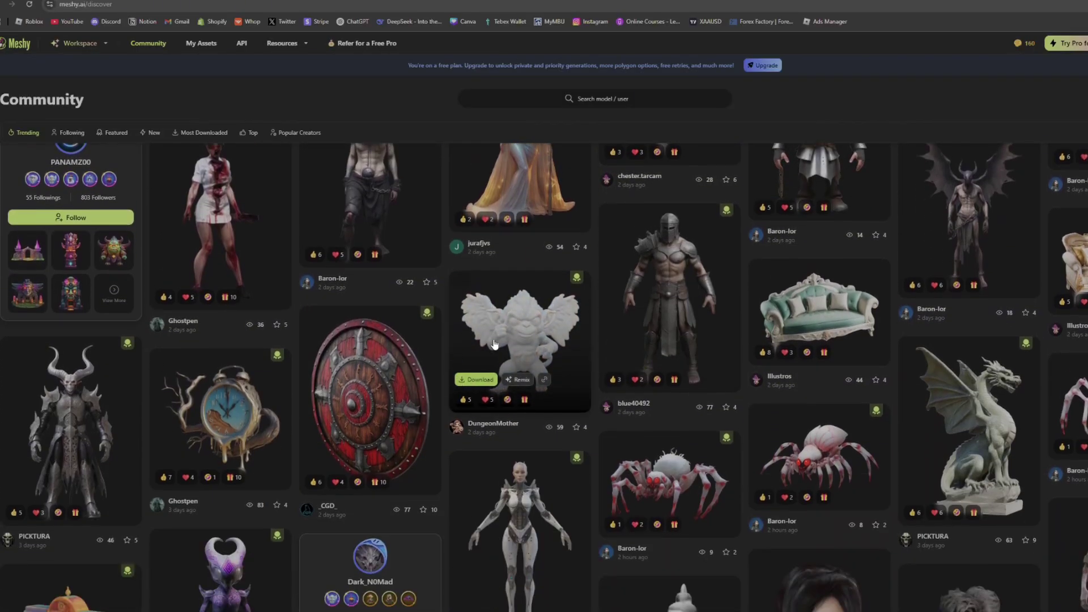
pyautogui.scroll(-5, 494, 344)
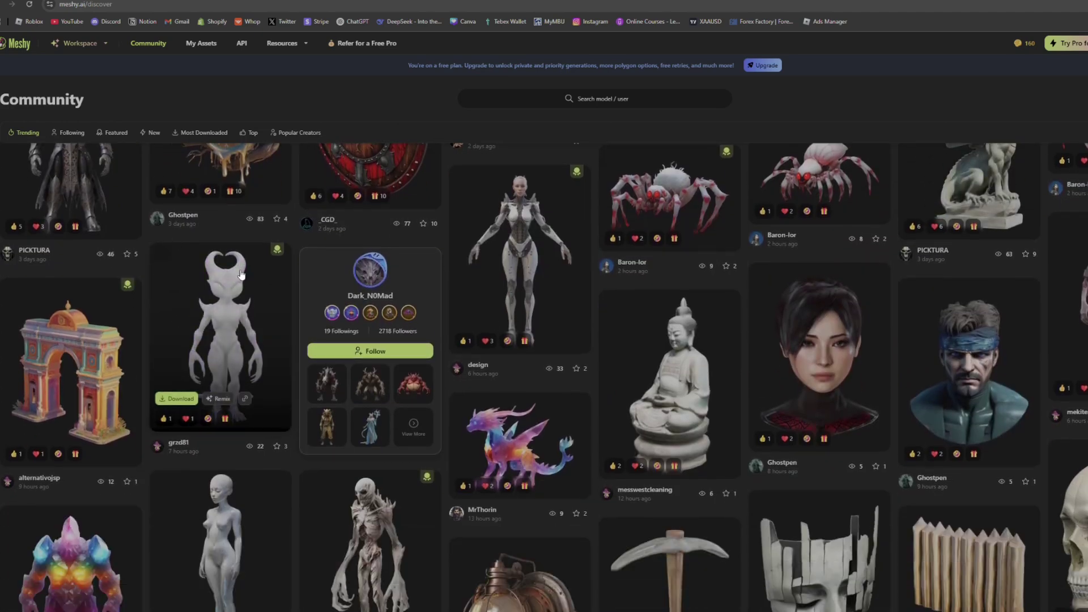
pyautogui.scroll(-4, 241, 275)
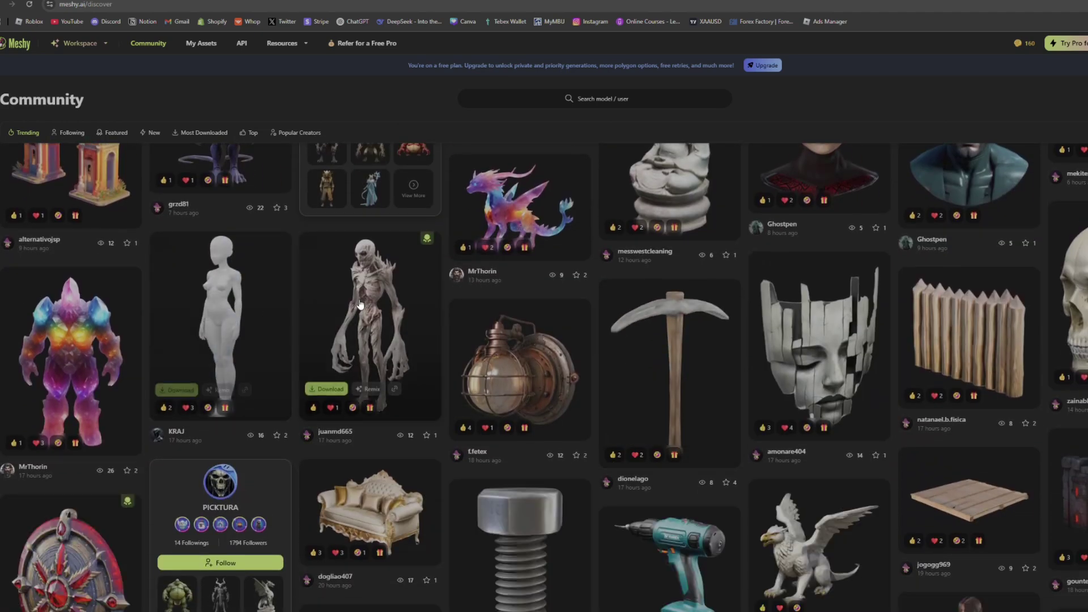
pyautogui.scroll(-4, 360, 305)
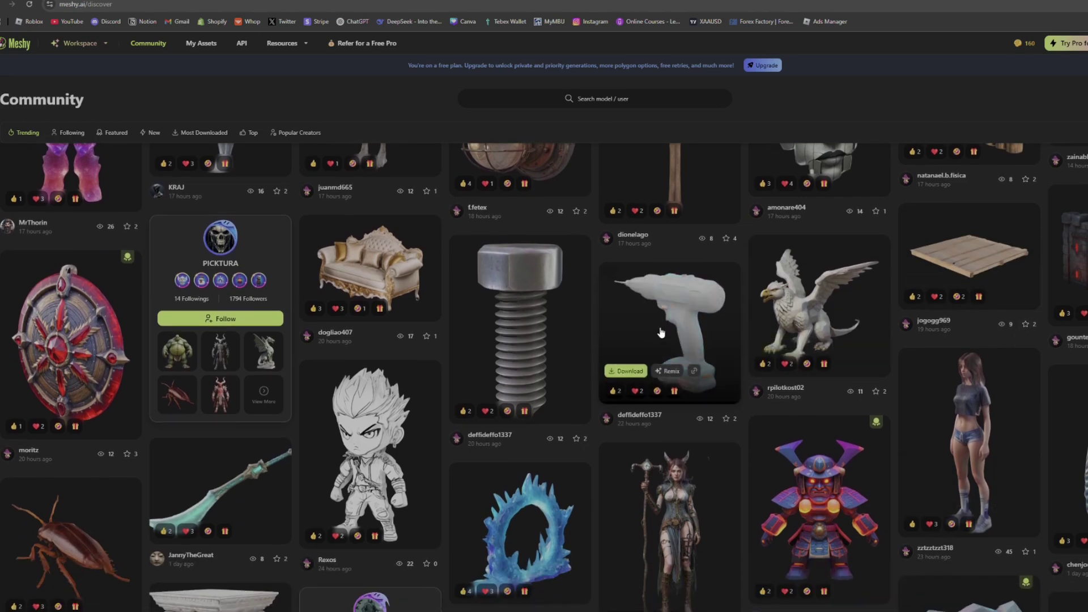
pyautogui.scroll(-1, 661, 332)
pyautogui.scroll(-6, 241, 269)
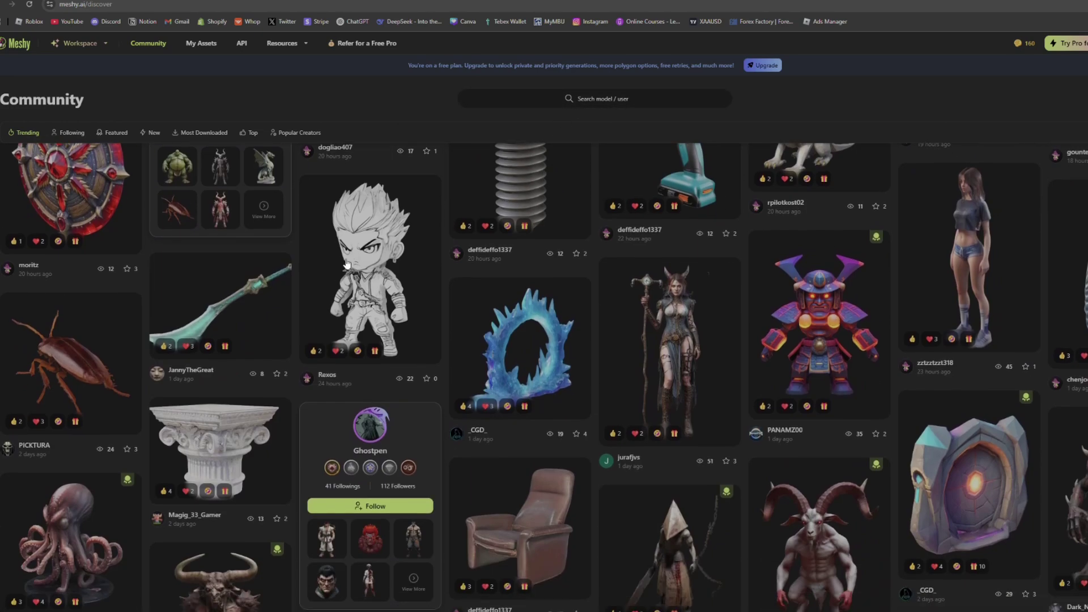
pyautogui.scroll(-6, 241, 269)
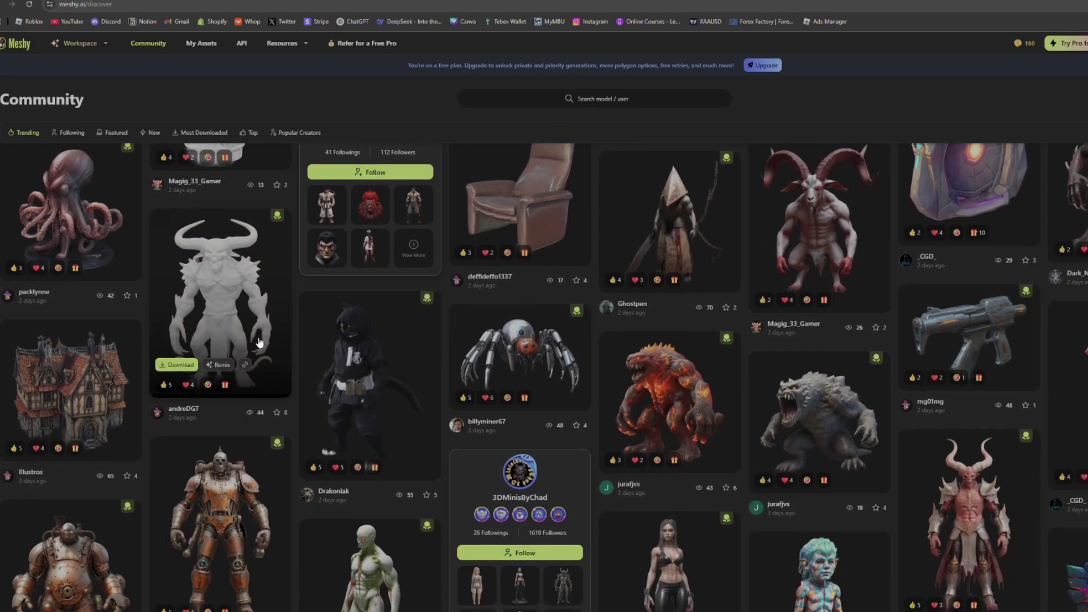
pyautogui.scroll(-2, 480, 294)
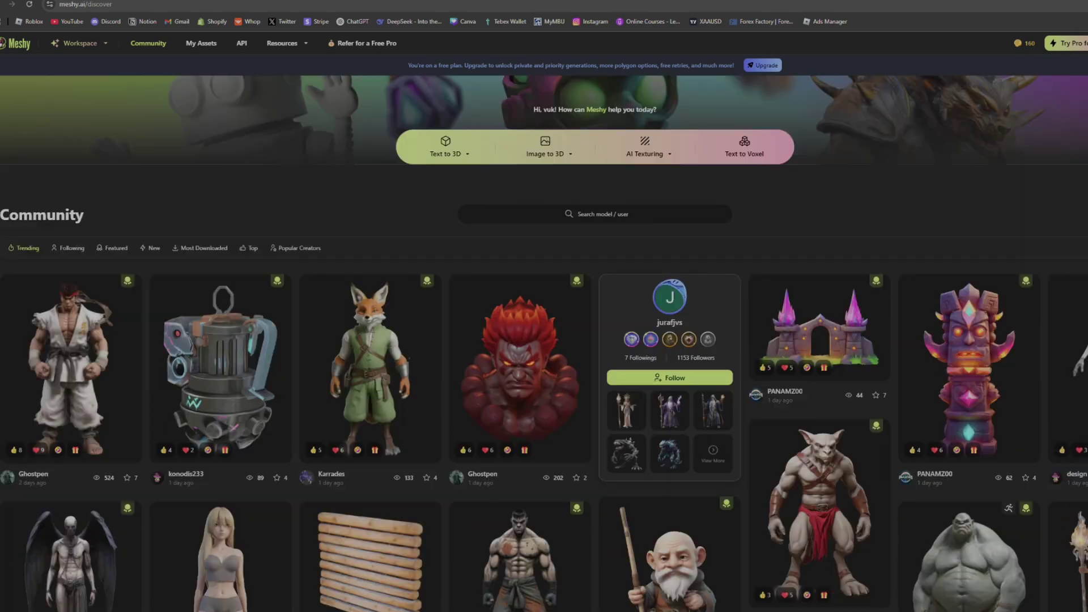
pyautogui.scroll(-3, 368, 261)
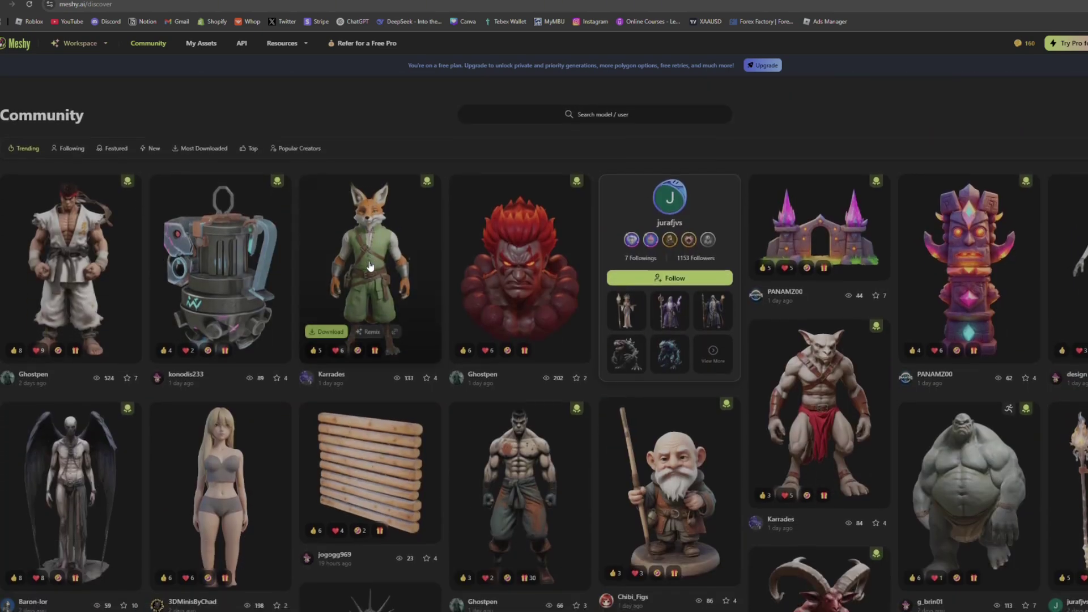
pyautogui.scroll(-2, 417, 260)
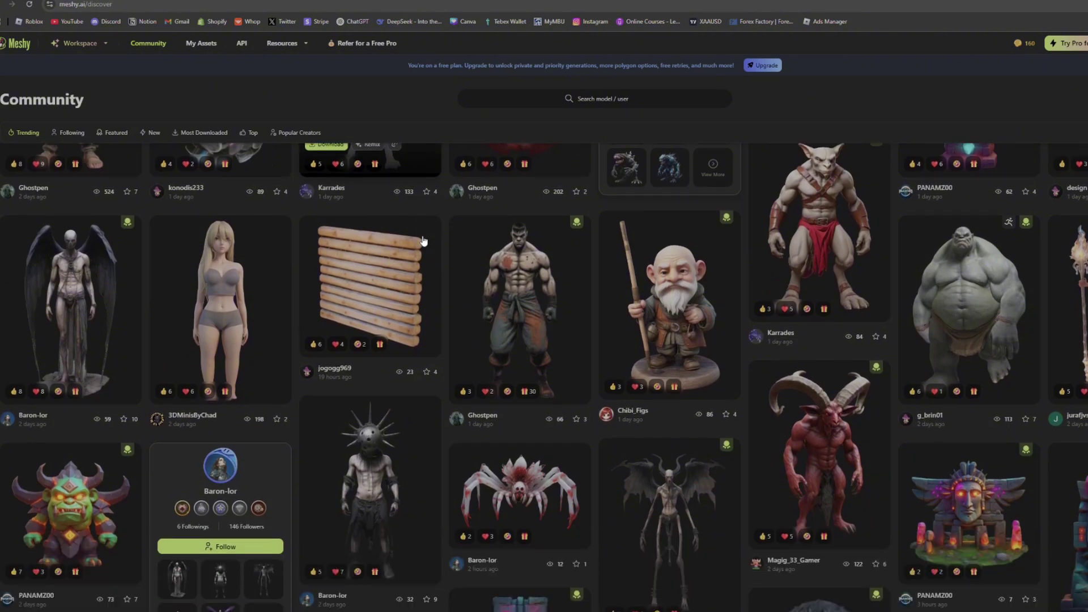
pyautogui.scroll(-3, 423, 241)
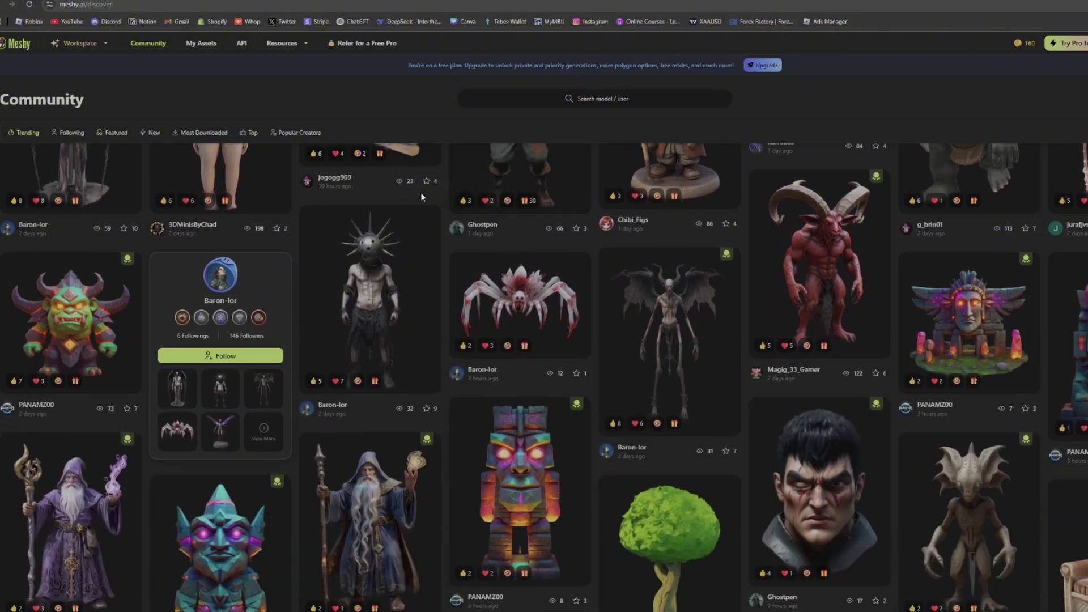
pyautogui.scroll(-3, 422, 197)
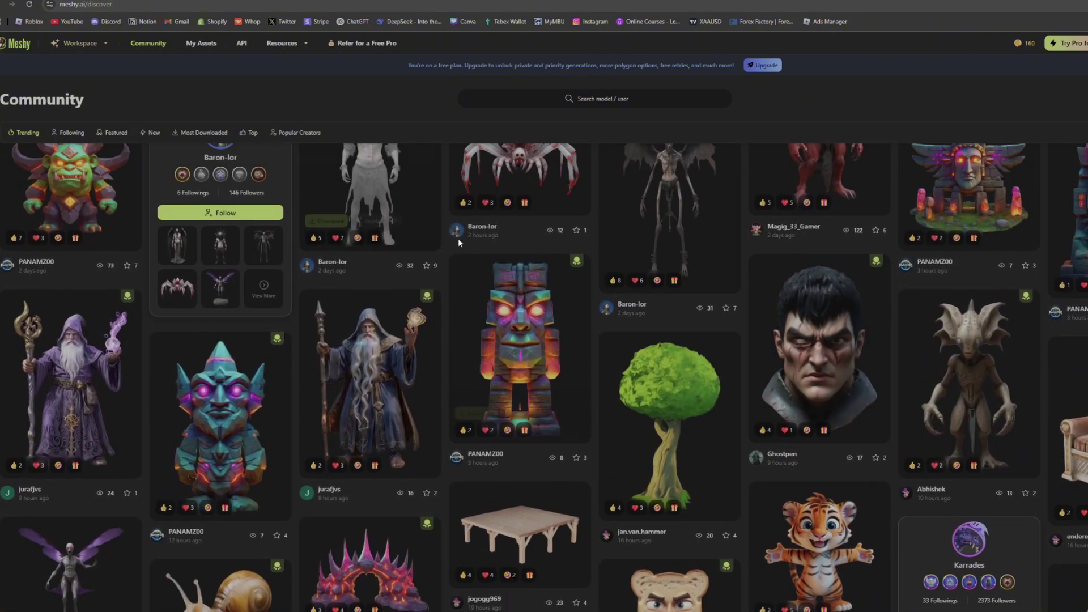
pyautogui.scroll(-2, 456, 238)
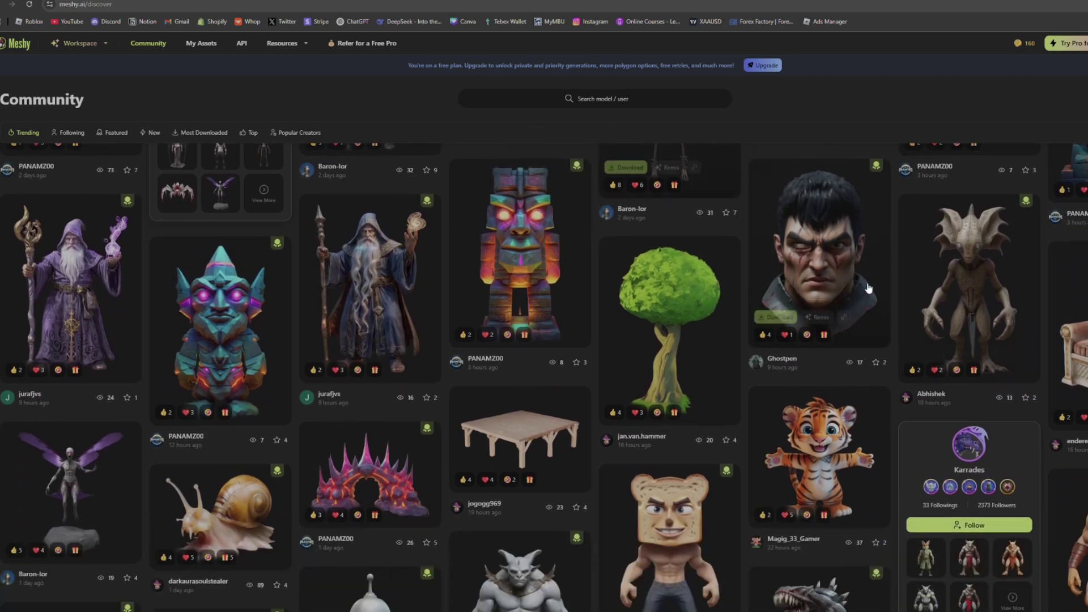
pyautogui.scroll(-5, 476, 301)
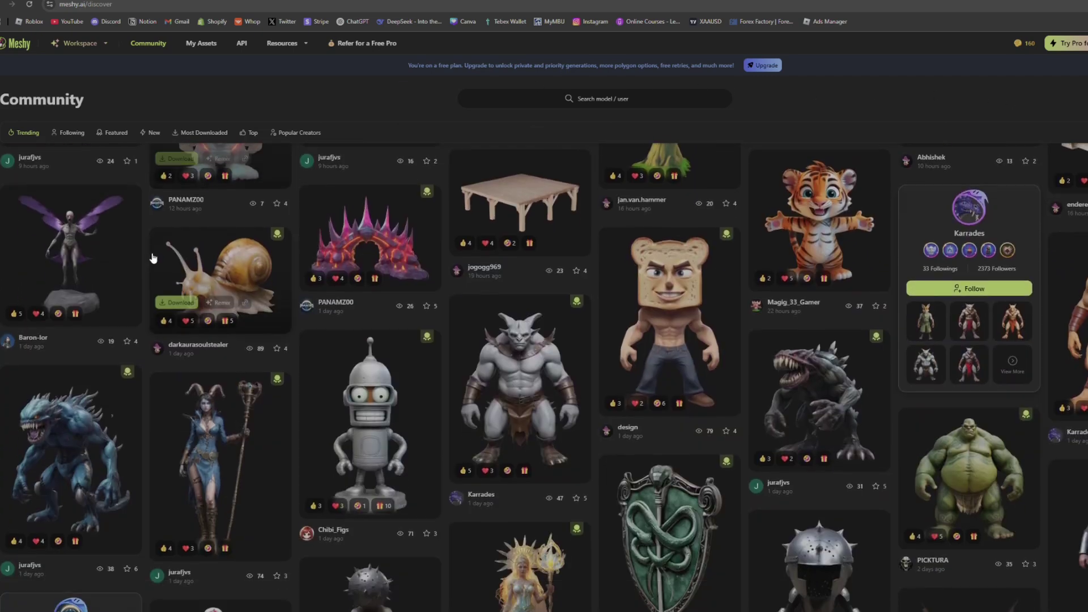
pyautogui.scroll(-2, 153, 259)
pyautogui.scroll(-1, 285, 180)
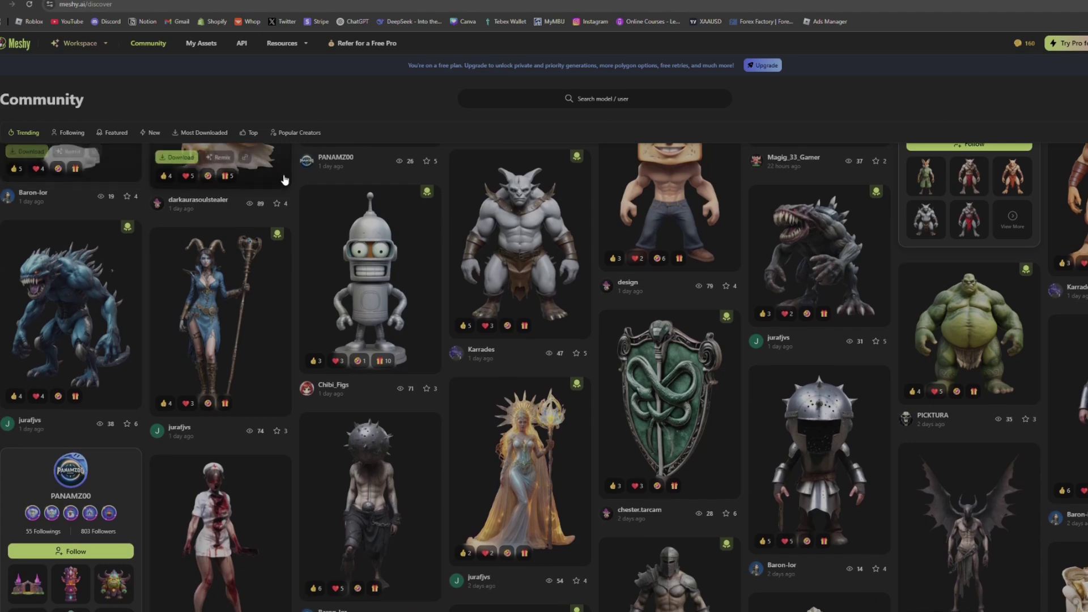
pyautogui.scroll(4, 295, 158)
pyautogui.click(363, 43)
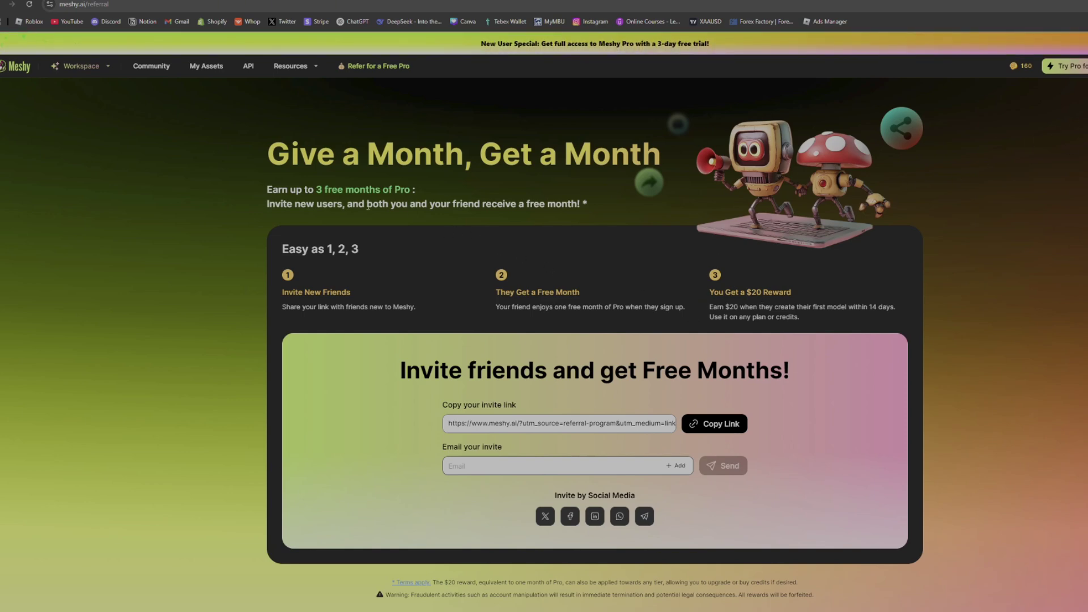
pyautogui.click(162, 70)
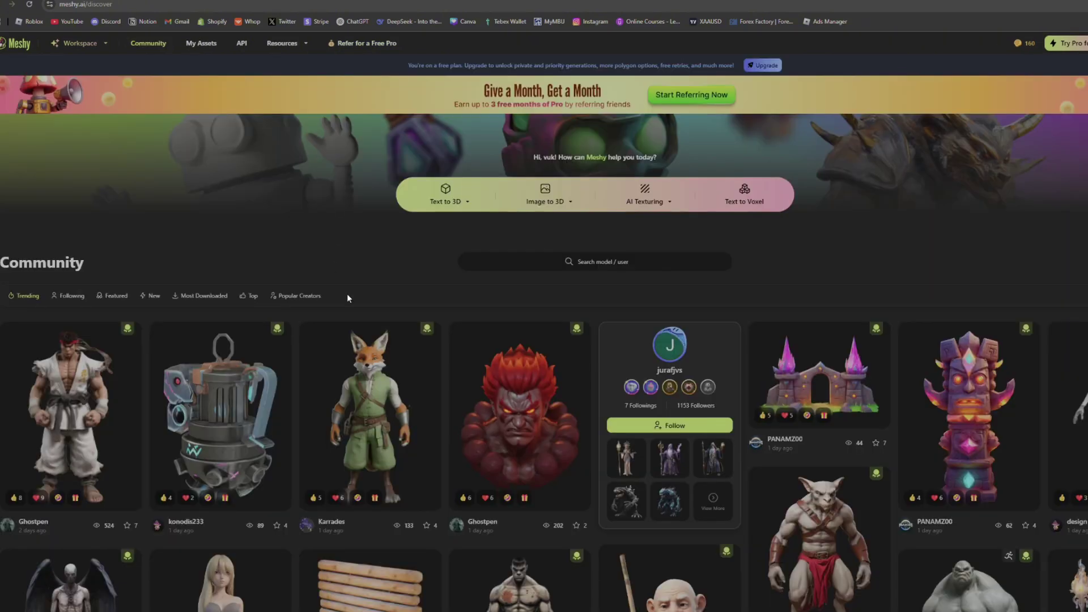
pyautogui.scroll(-2, 346, 294)
pyautogui.scroll(2, 318, 269)
pyautogui.scroll(-6, 468, 289)
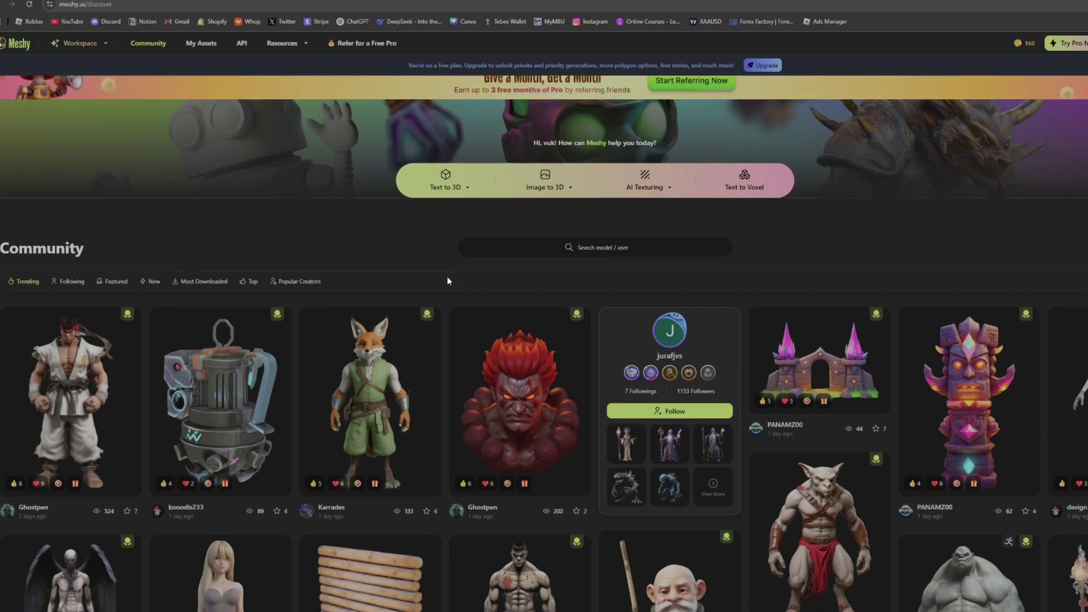
pyautogui.scroll(-4, 557, 255)
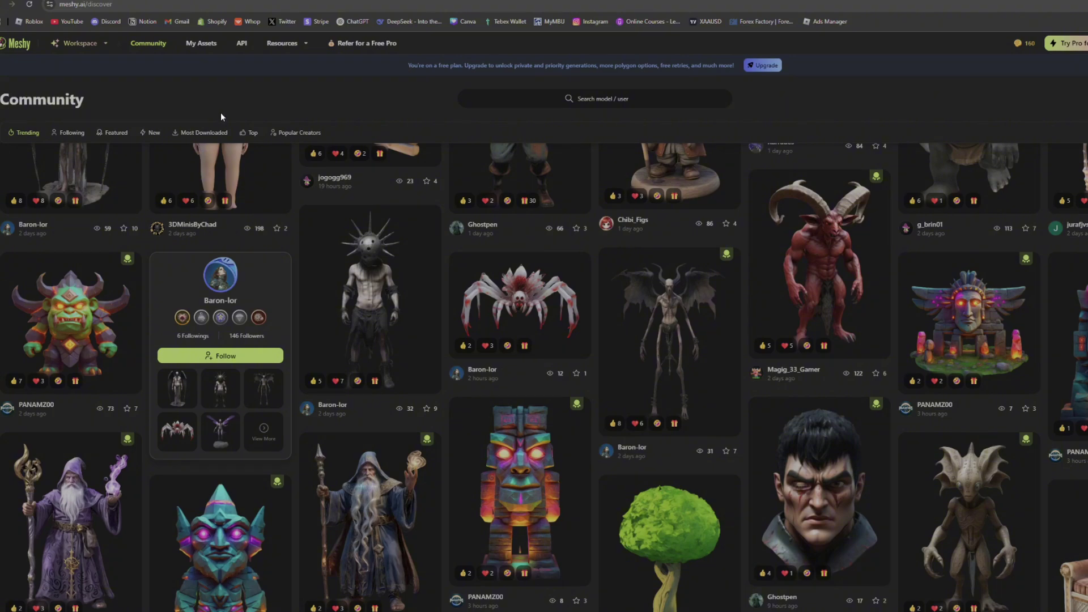
pyautogui.scroll(-5, 440, 309)
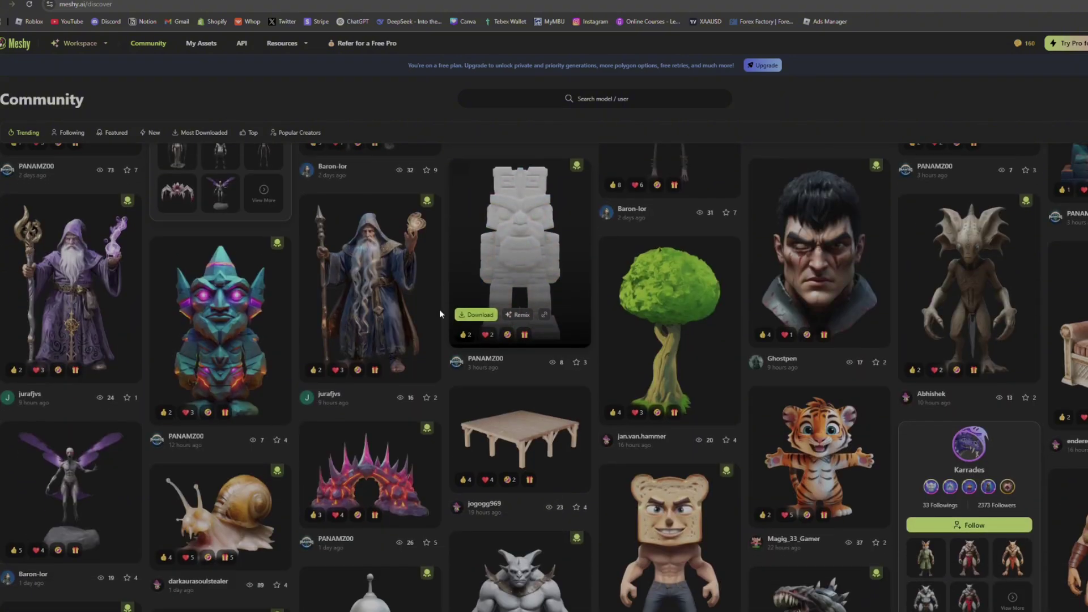
pyautogui.scroll(10, 668, 369)
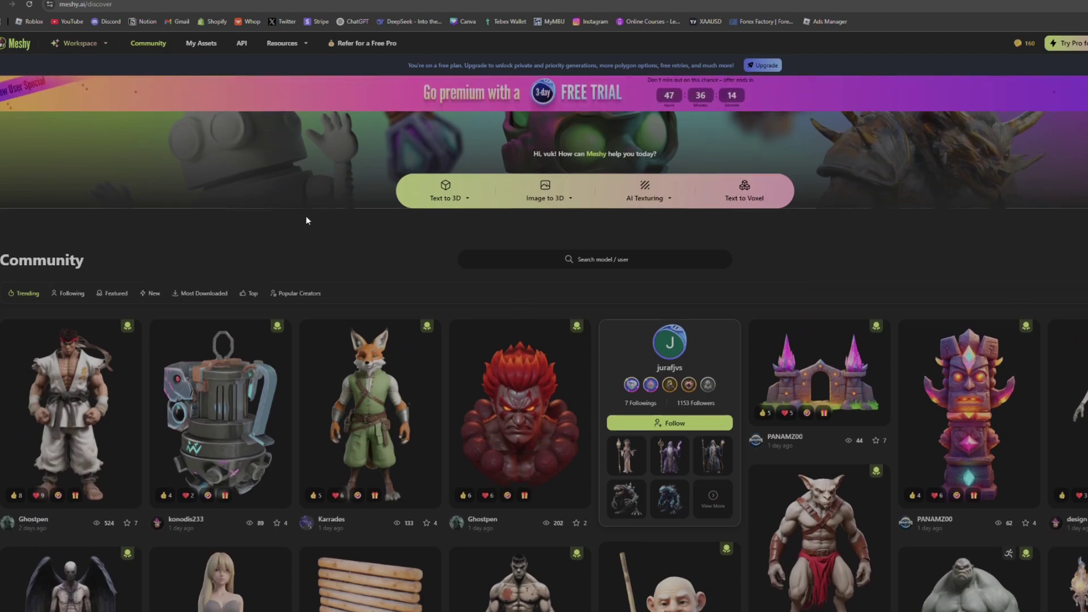
pyautogui.scroll(-12, 382, 230)
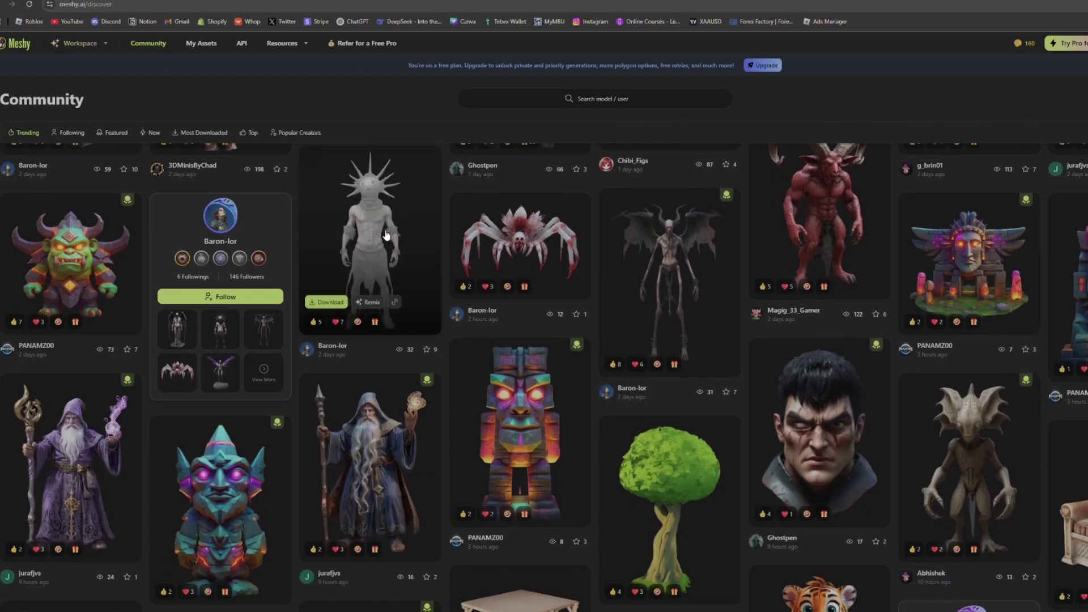
pyautogui.scroll(-1, 386, 236)
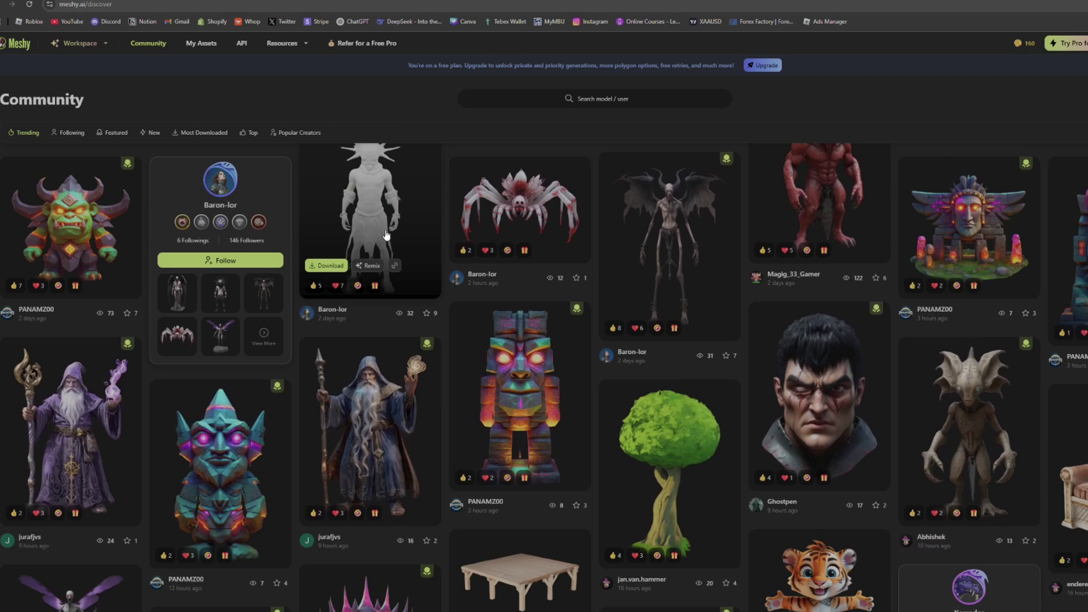
pyautogui.scroll(-3, 601, 338)
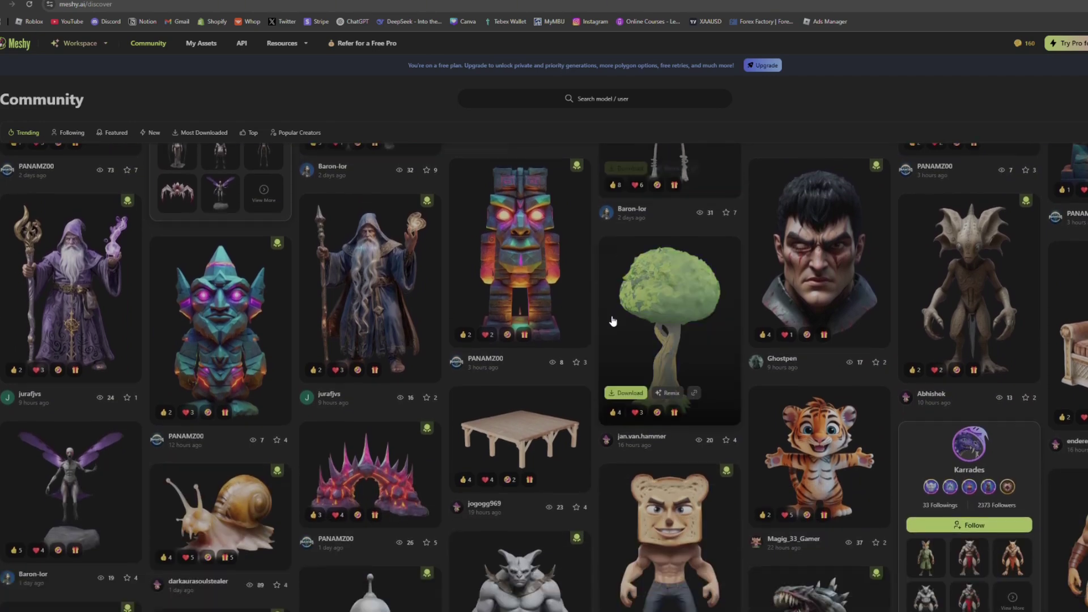
pyautogui.scroll(-2, 601, 338)
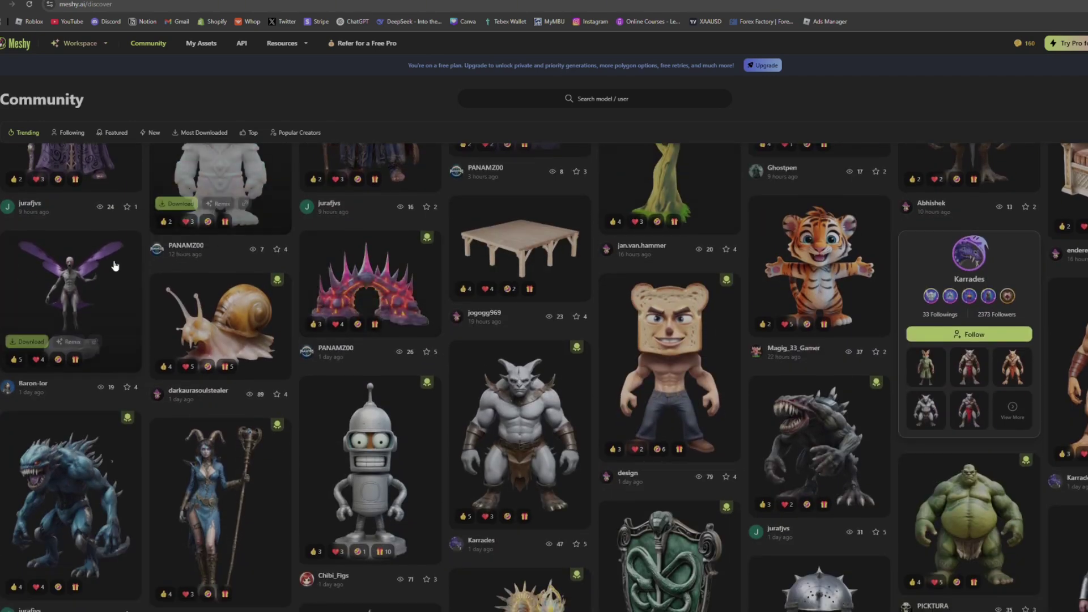
pyautogui.scroll(-2, 190, 285)
pyautogui.scroll(-2, 296, 285)
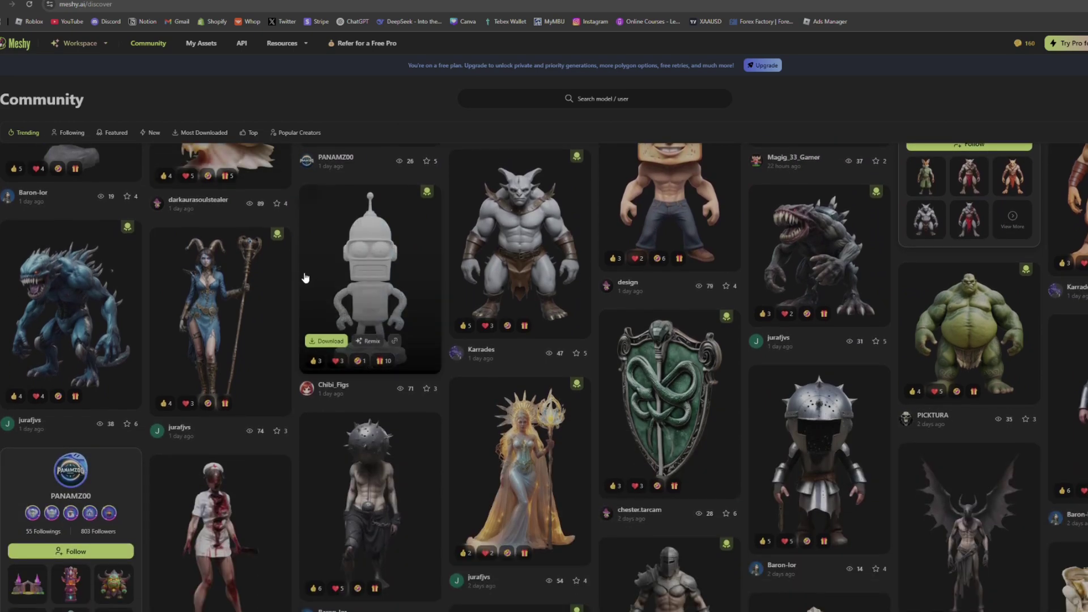
pyautogui.scroll(-1, 326, 282)
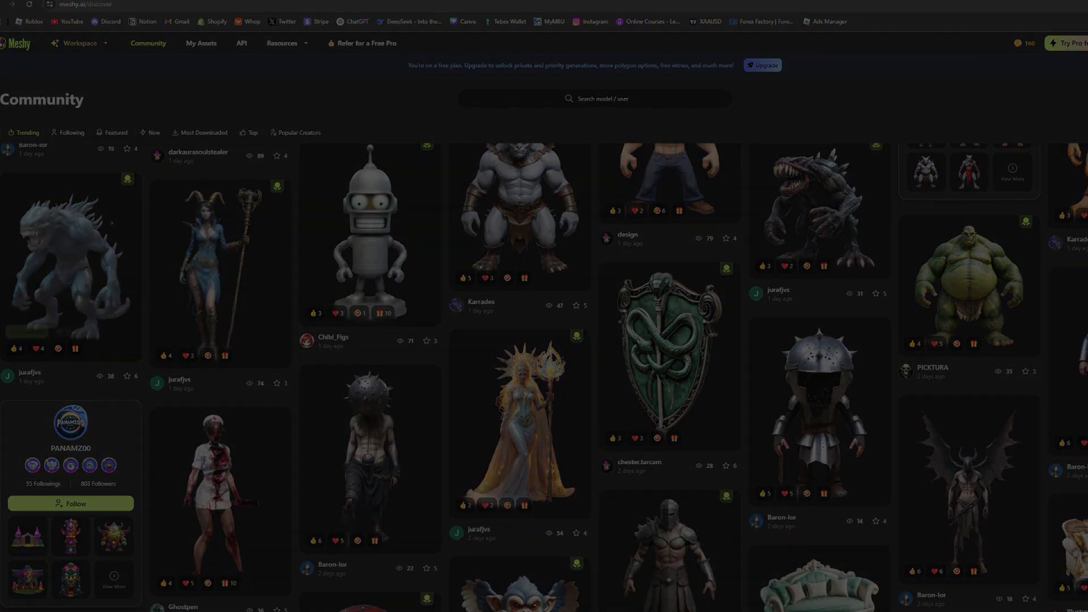